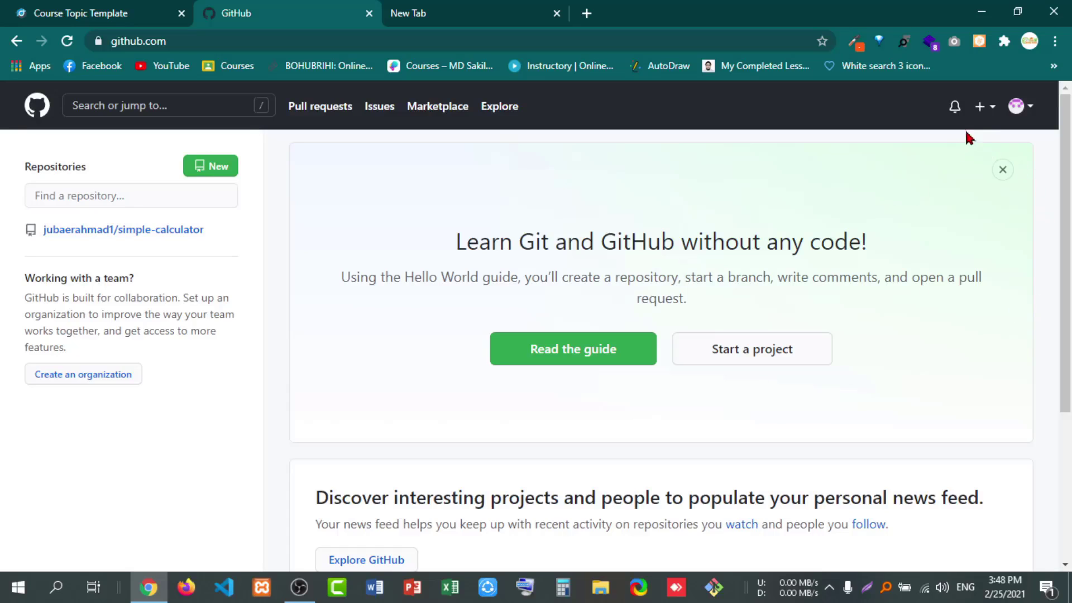
# Start creating a new repository and go to its repository name field.
pyautogui.click(984, 112)
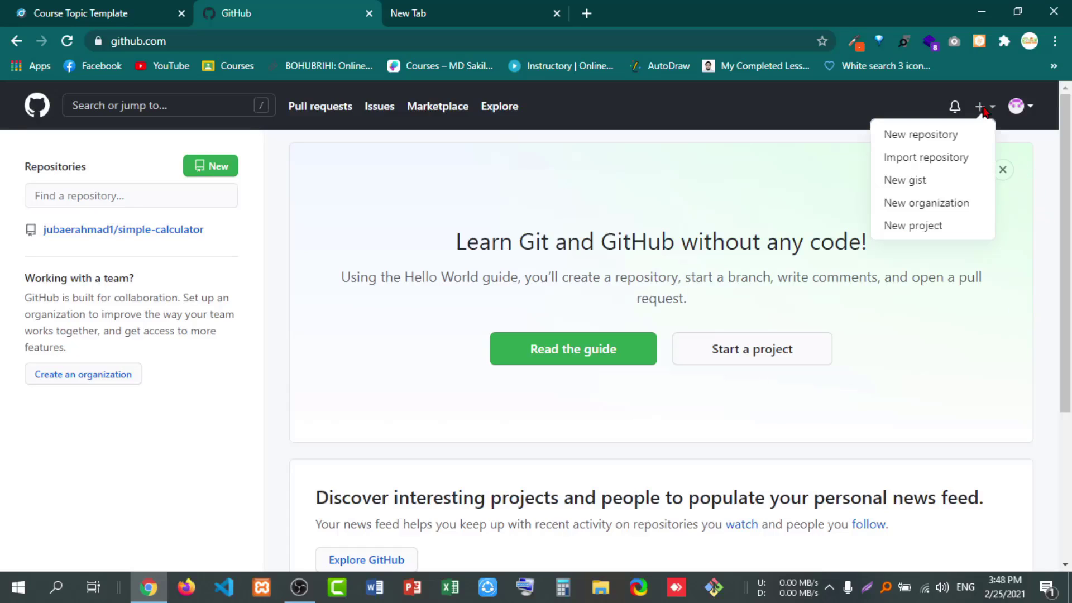
pyautogui.click(922, 142)
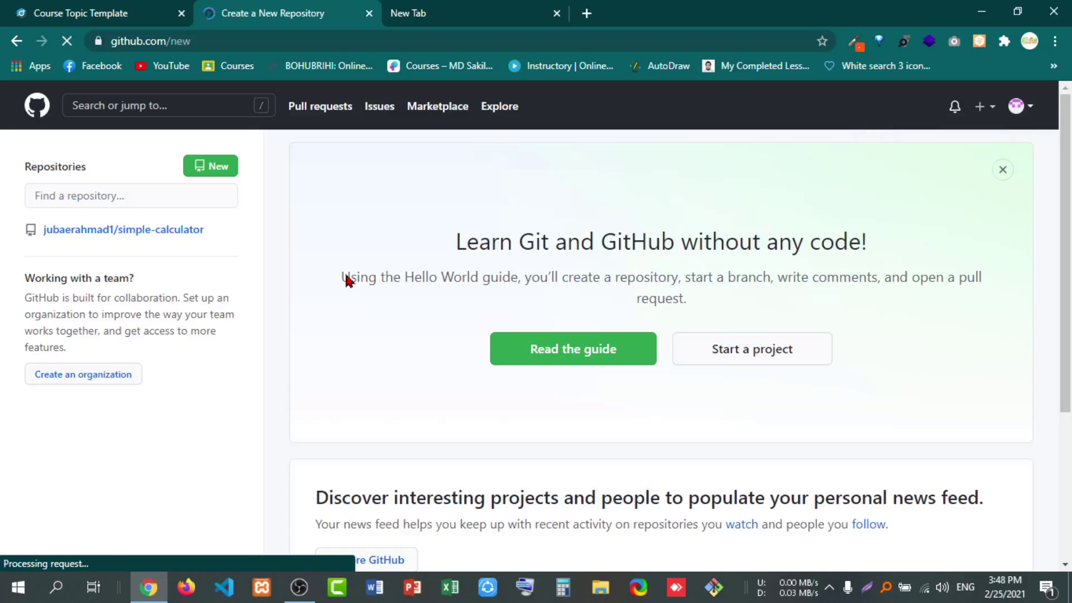
pyautogui.scroll(5, 374, 252)
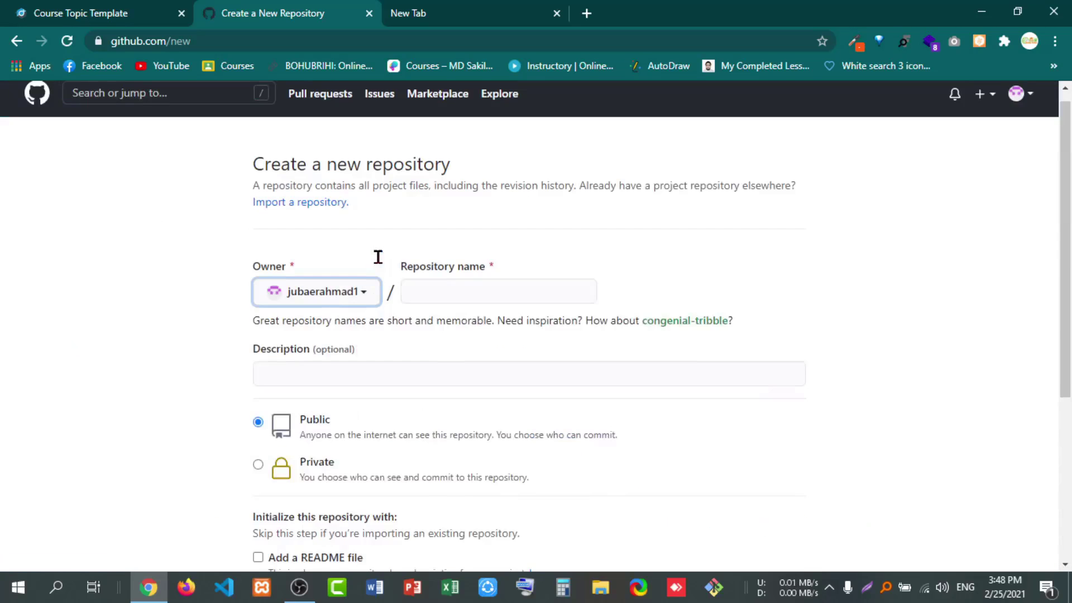
pyautogui.scroll(-3, 485, 276)
pyautogui.click(494, 155)
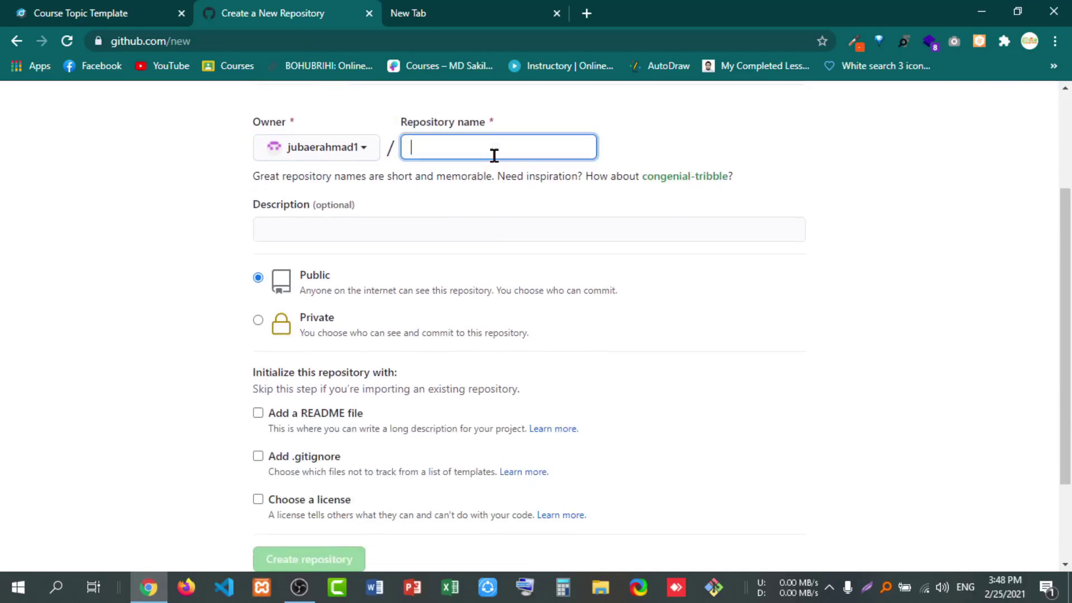
pyautogui.scroll(3, 522, 301)
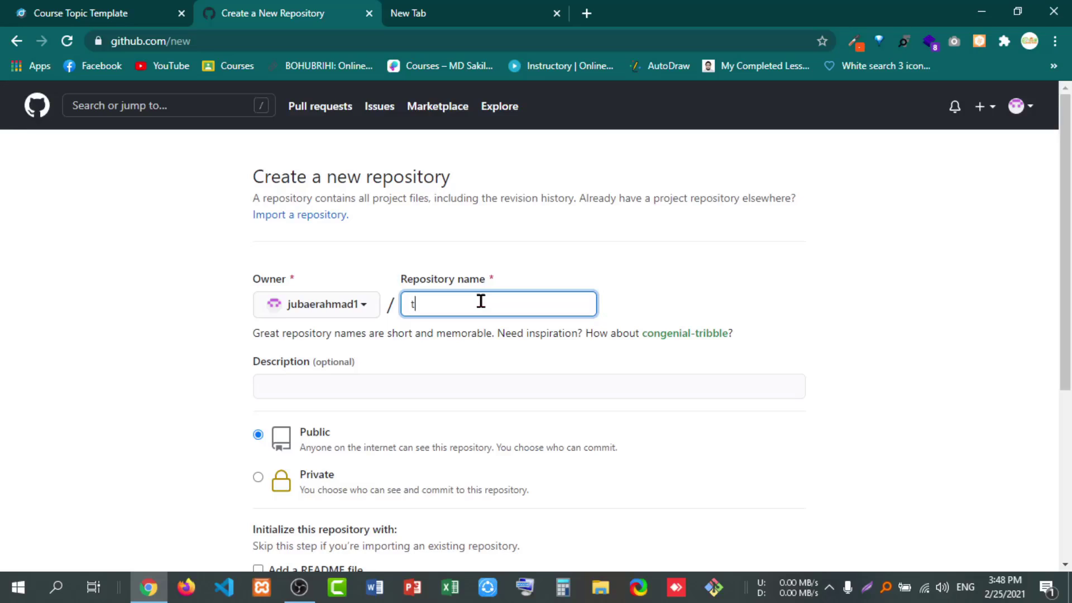
pyautogui.write('test')
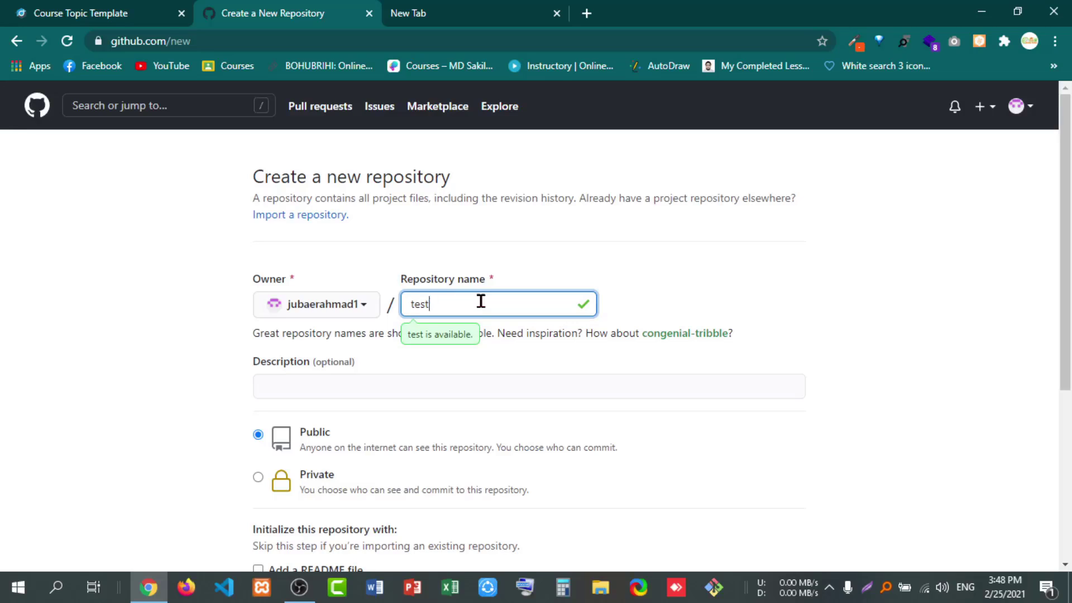
pyautogui.press('BackSpace')
pyautogui.press('BackSpace')
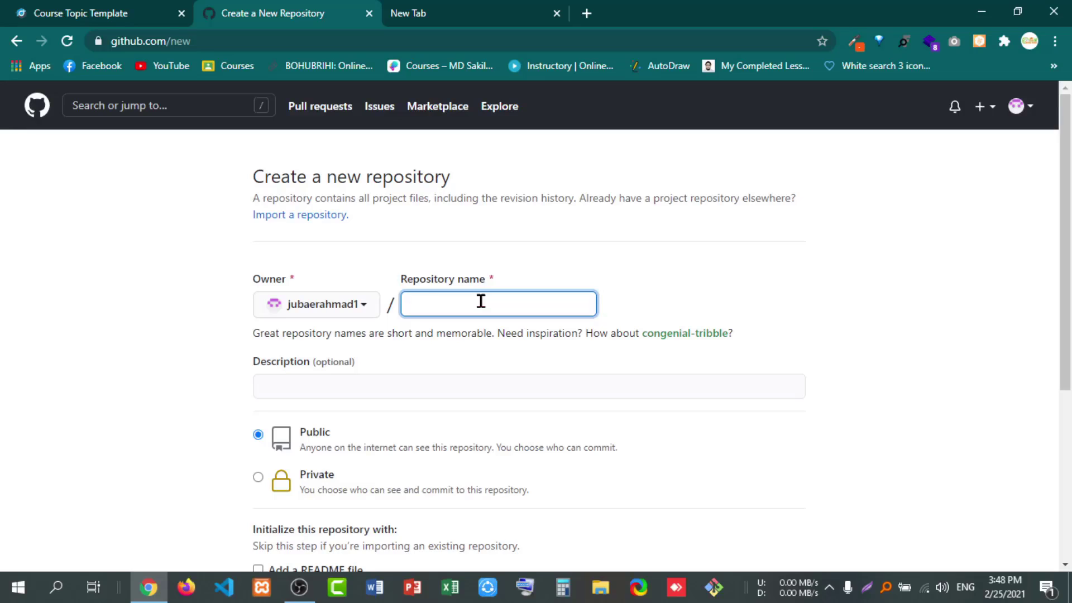
pyautogui.write('e')
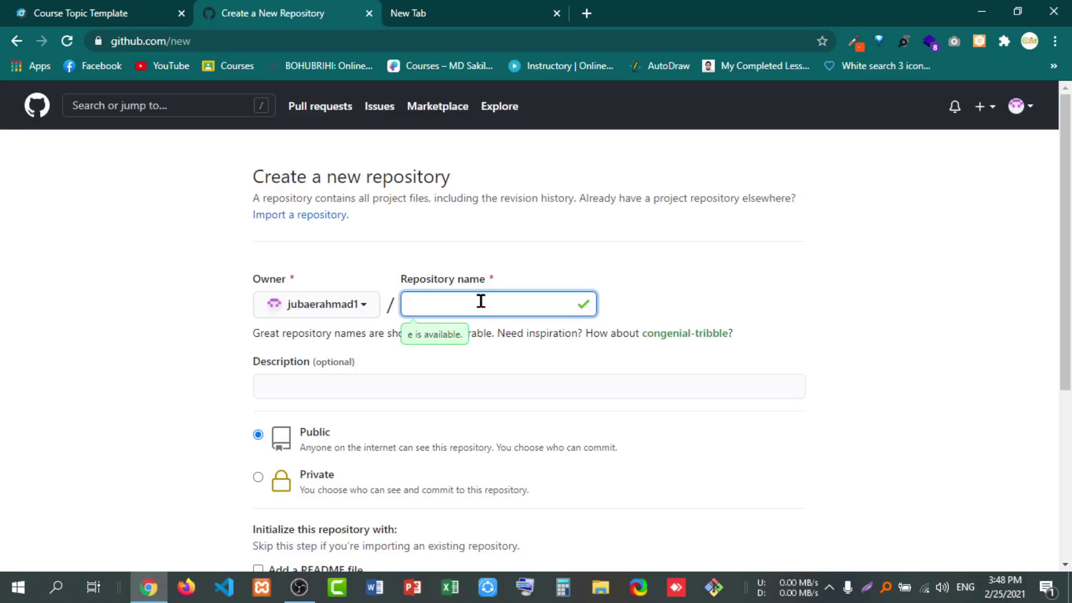
pyautogui.press('BackSpace')
# Name the new repository upload-file-without-commend.
pyautogui.write('with')
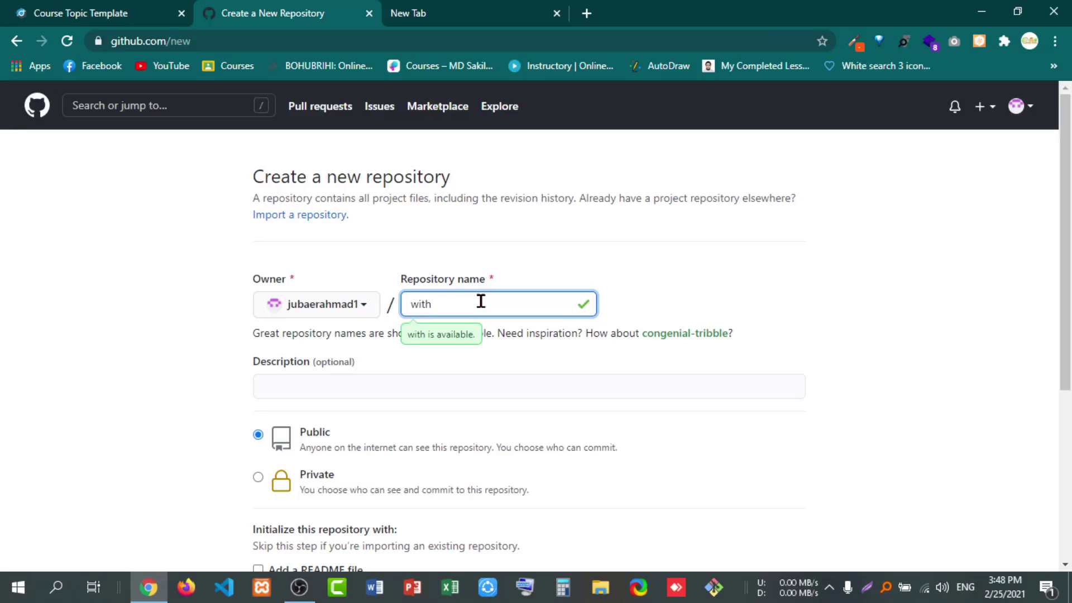
pyautogui.write('out-')
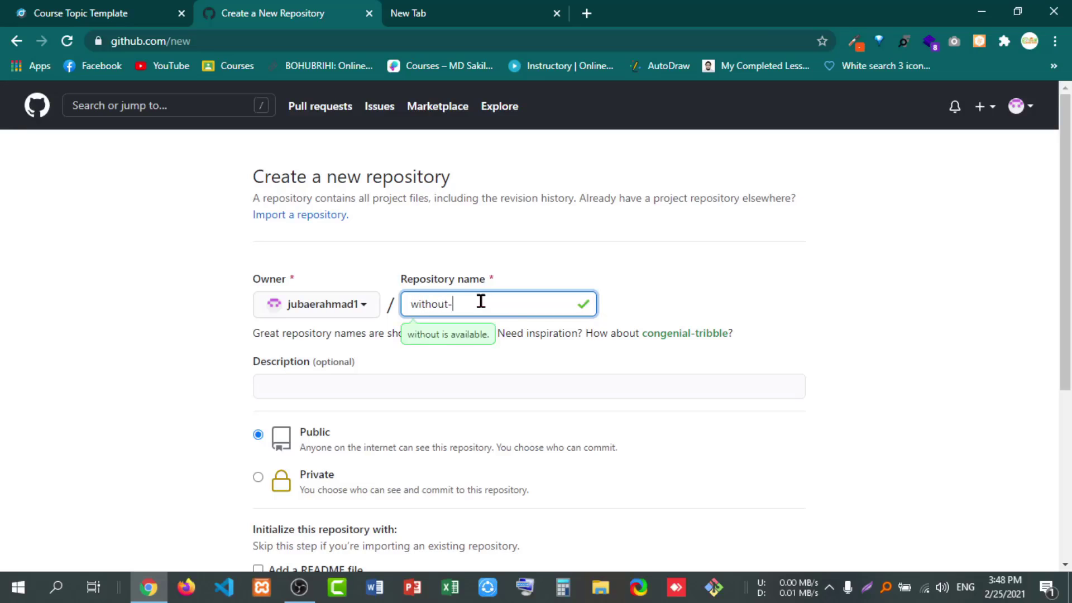
pyautogui.write('co')
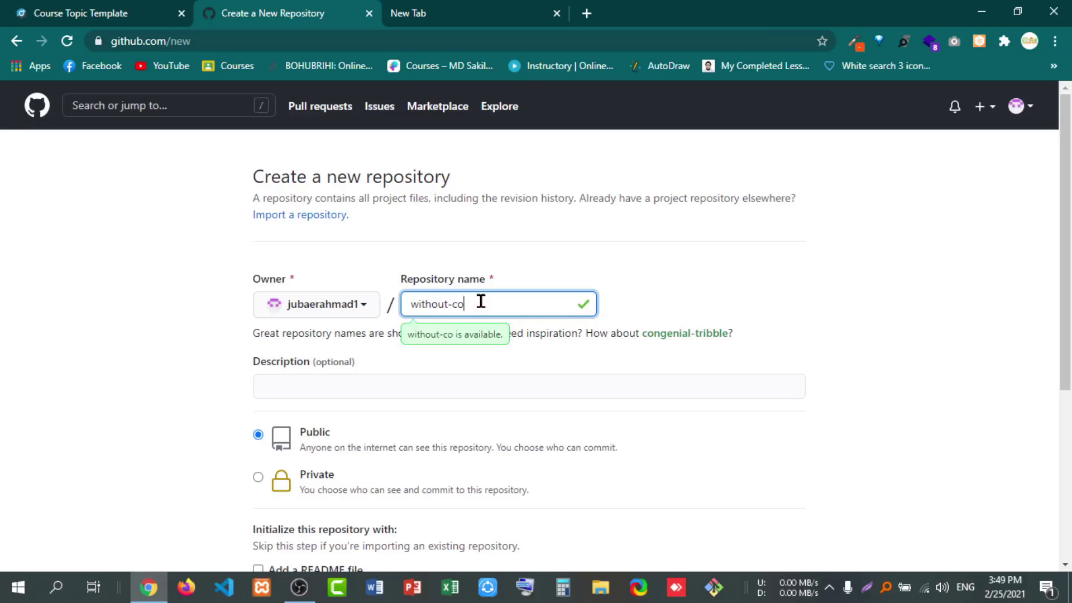
pyautogui.write('nnmmend')
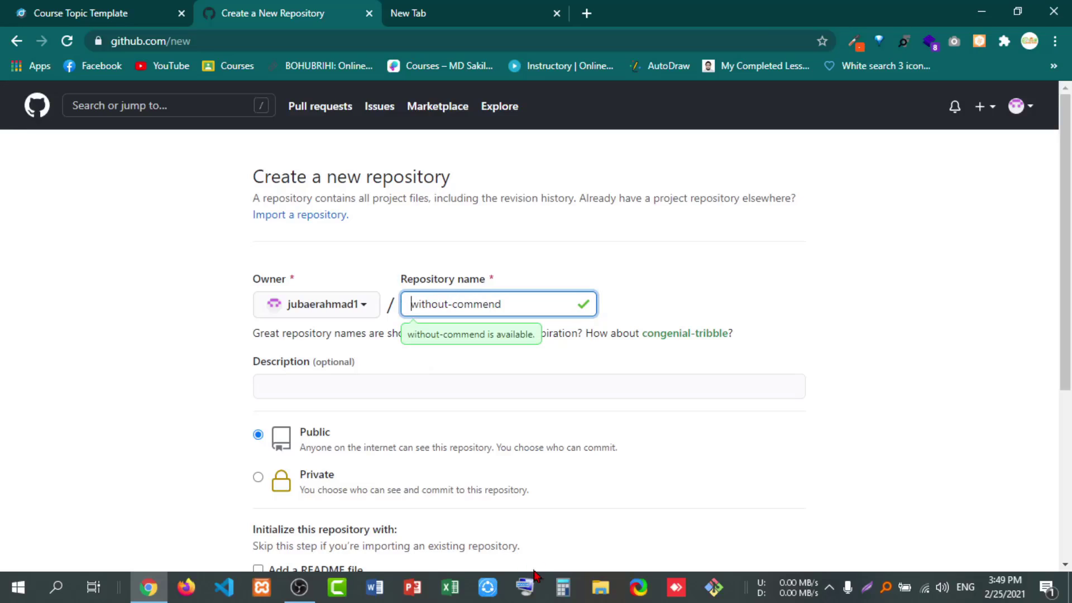
pyautogui.press('Home')
pyautogui.write('up')
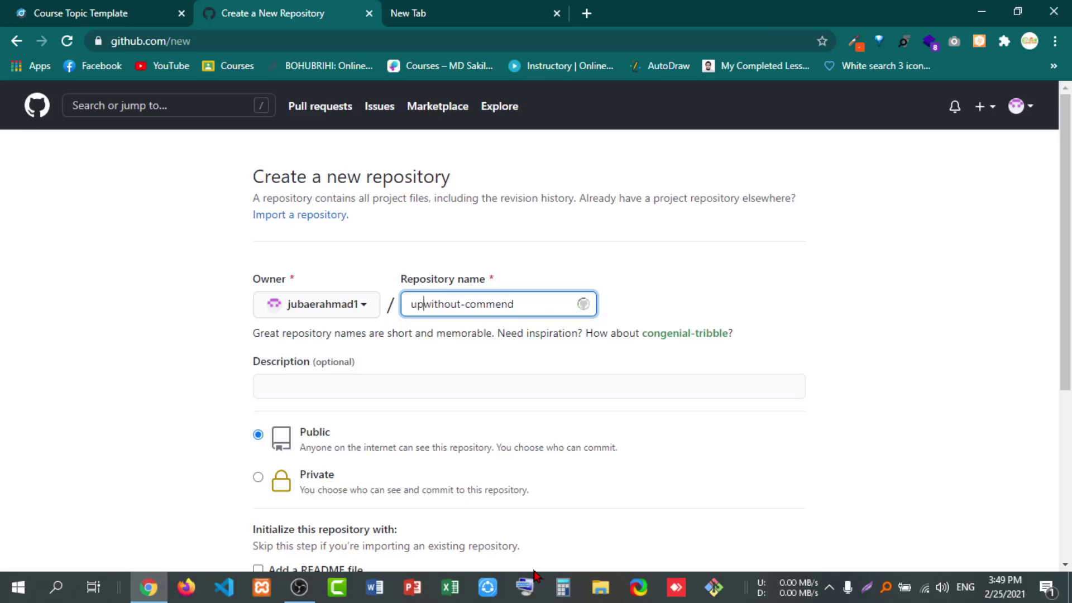
pyautogui.write('load')
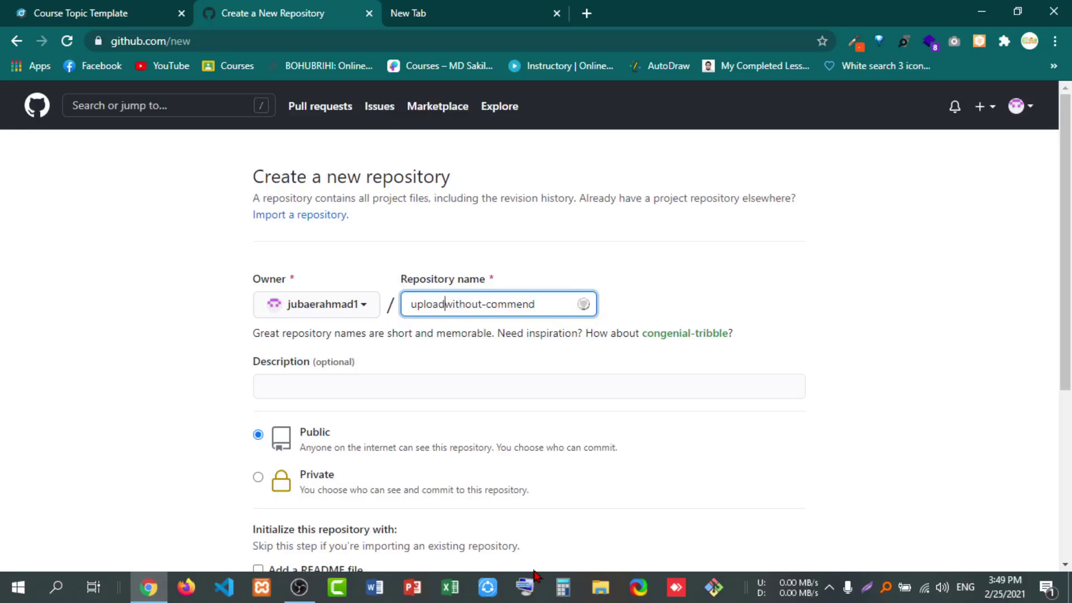
pyautogui.write('-')
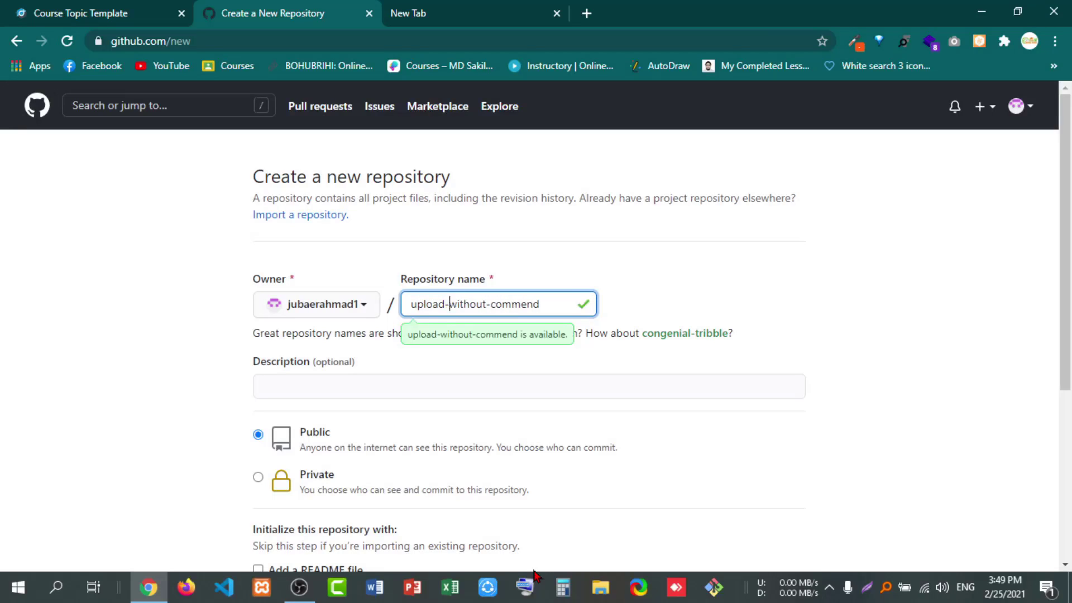
pyautogui.write('file')
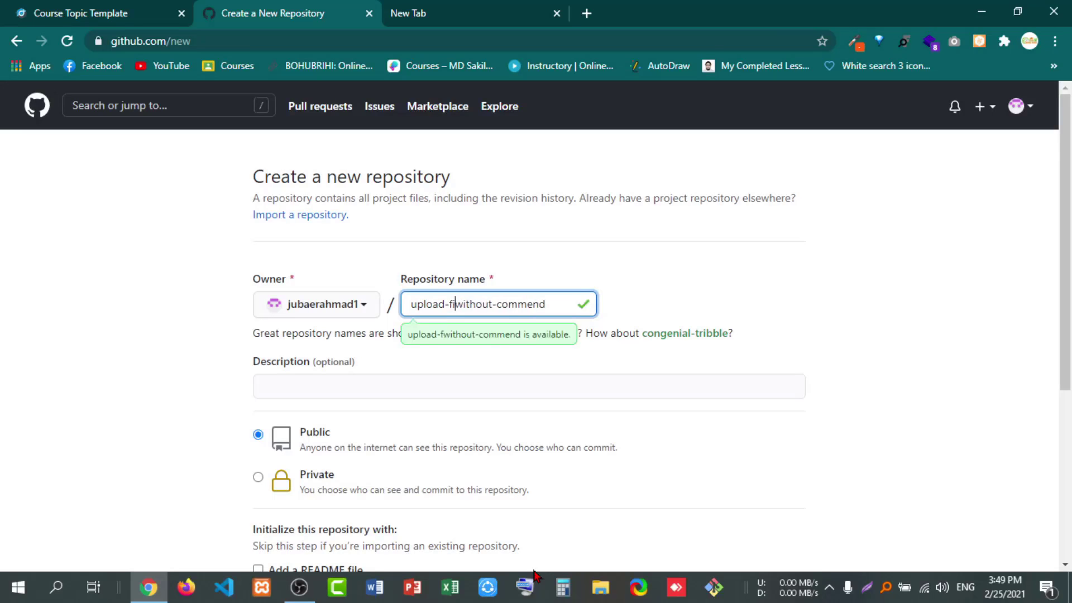
pyautogui.write('-')
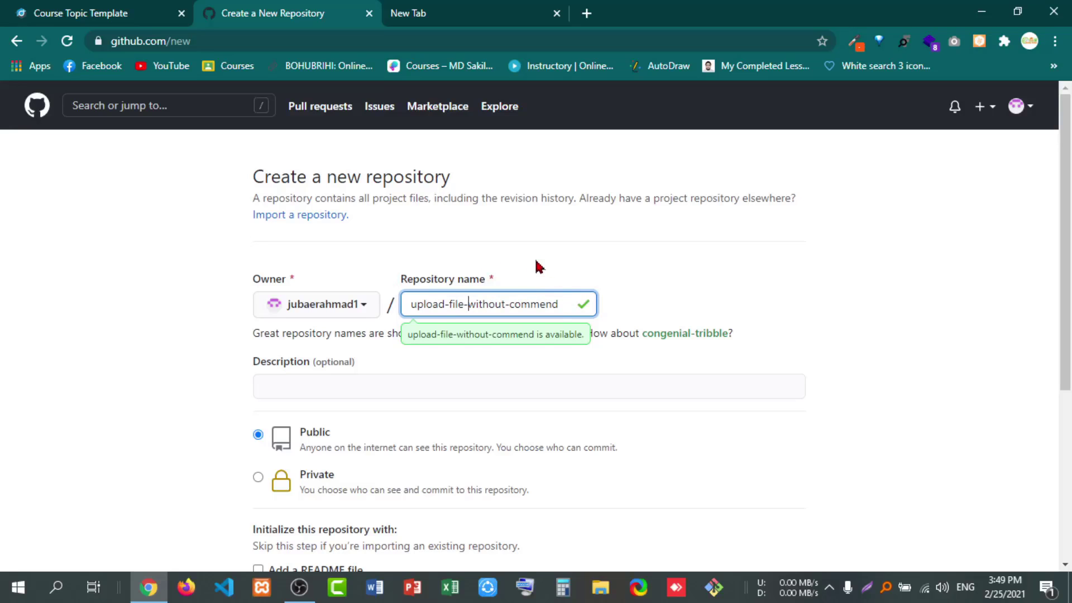
# Review the new repository form, including its name, description, visibility and initialization options.
pyautogui.scroll(-1, 556, 262)
pyautogui.scroll(1, 556, 262)
pyautogui.scroll(-3, 516, 270)
pyautogui.scroll(3, 516, 275)
pyautogui.scroll(-1, 544, 261)
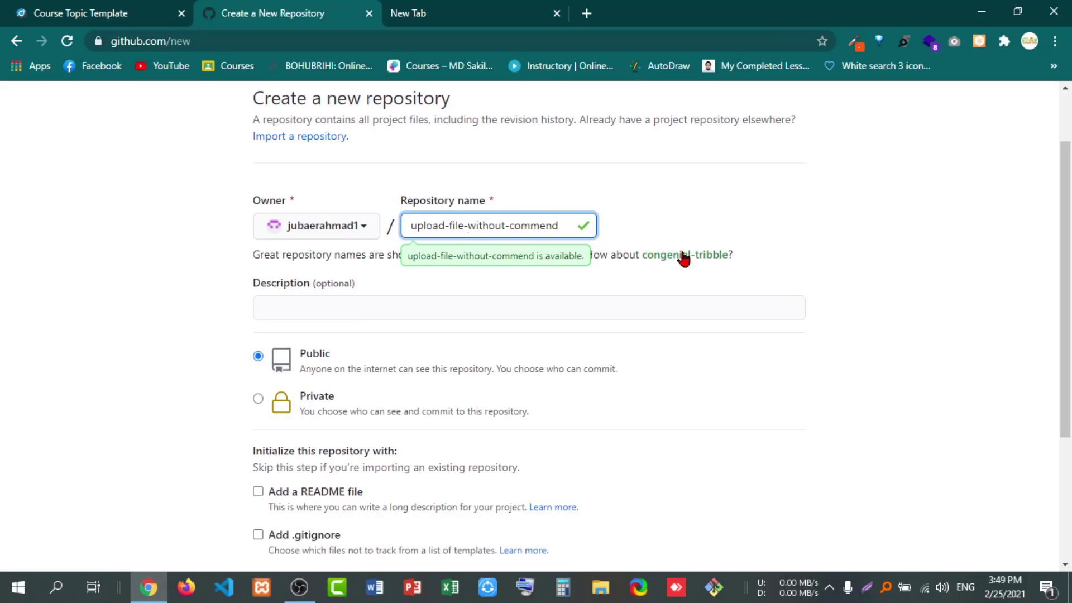
pyautogui.scroll(-1, 558, 315)
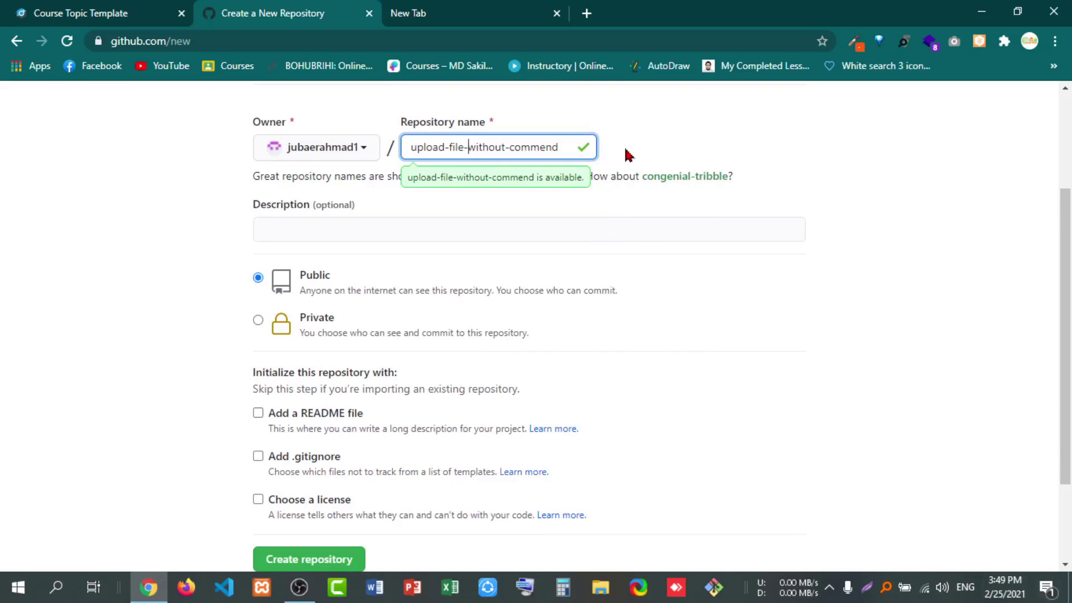
pyautogui.scroll(2, 615, 170)
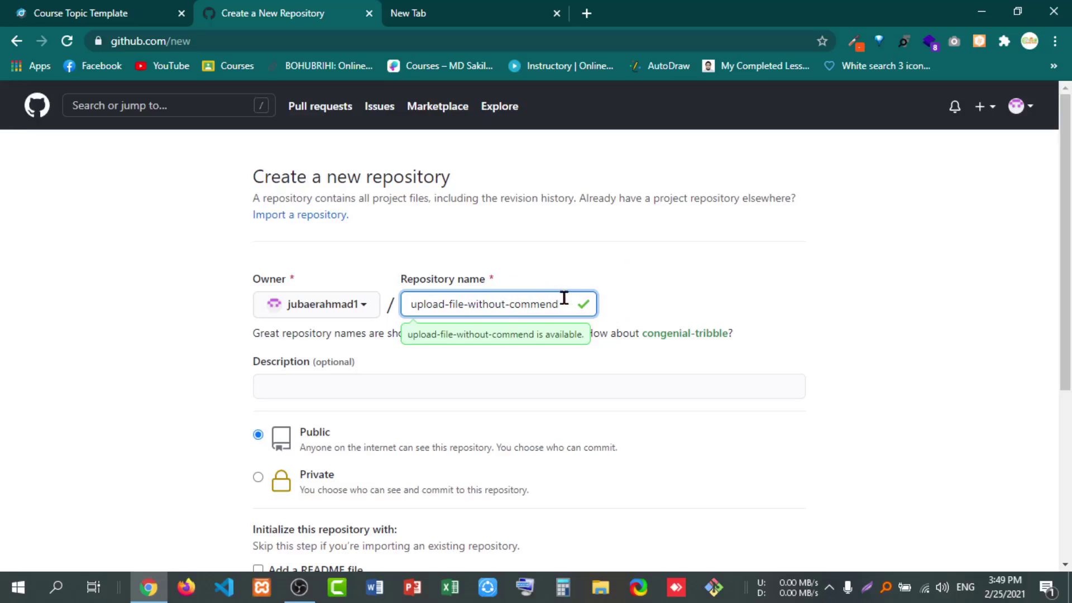
pyautogui.scroll(-1, 637, 291)
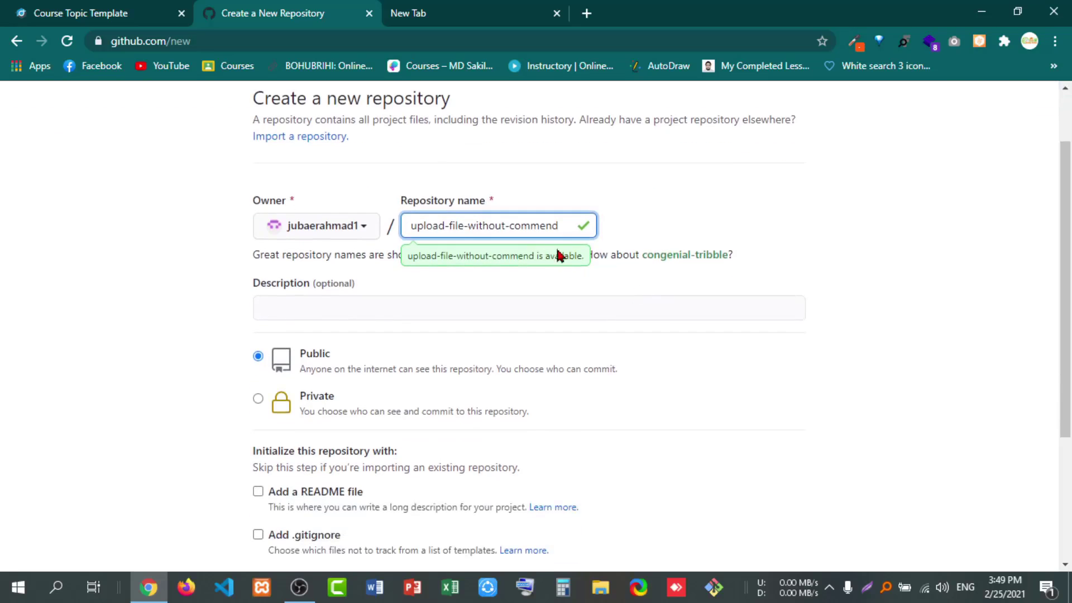
pyautogui.scroll(-2, 601, 256)
pyautogui.scroll(2, 601, 256)
pyautogui.scroll(-2, 661, 215)
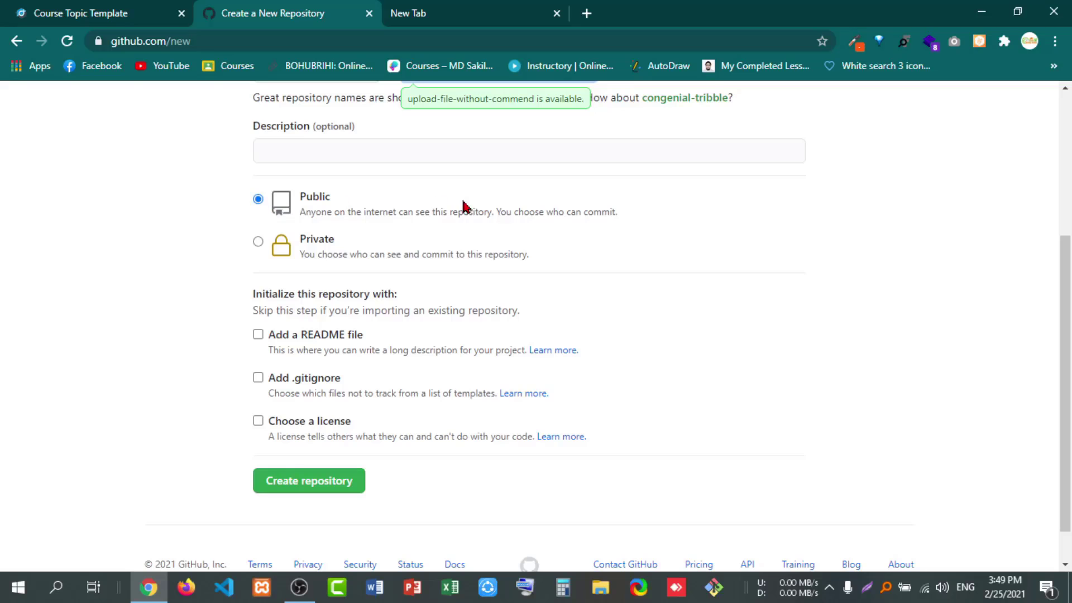
pyautogui.scroll(3, 408, 308)
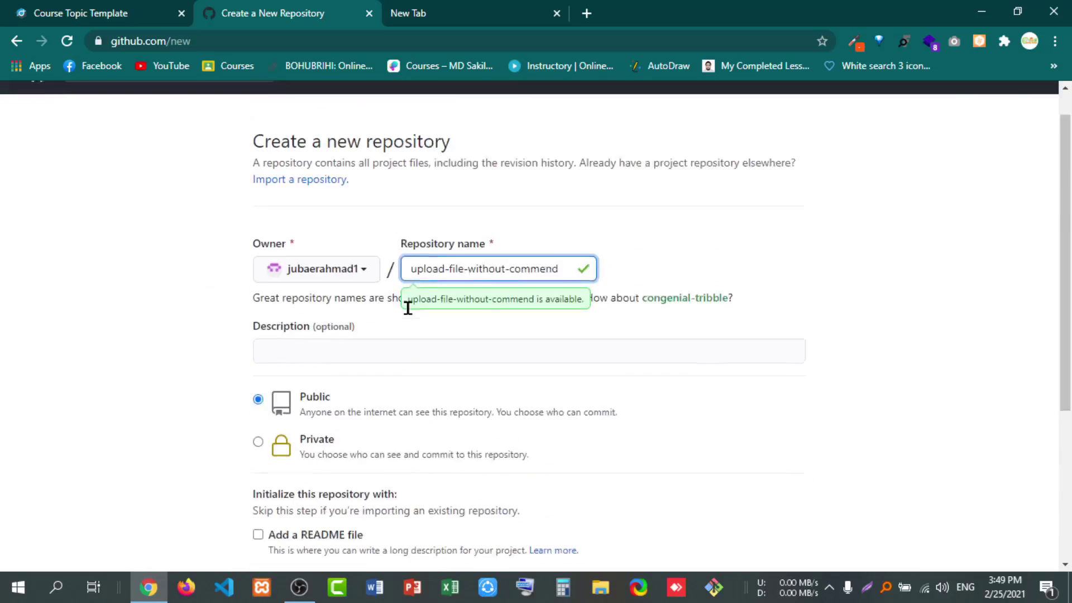
# Initialize the public repository with a README file and create it.
pyautogui.scroll(-2, 515, 249)
pyautogui.scroll(-1, 402, 280)
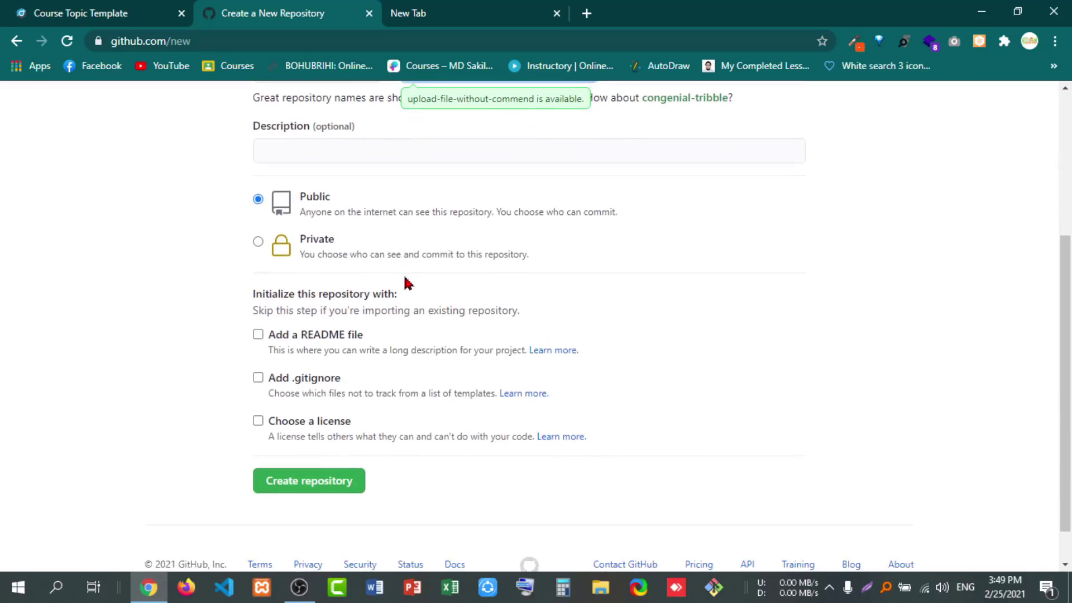
pyautogui.click(258, 334)
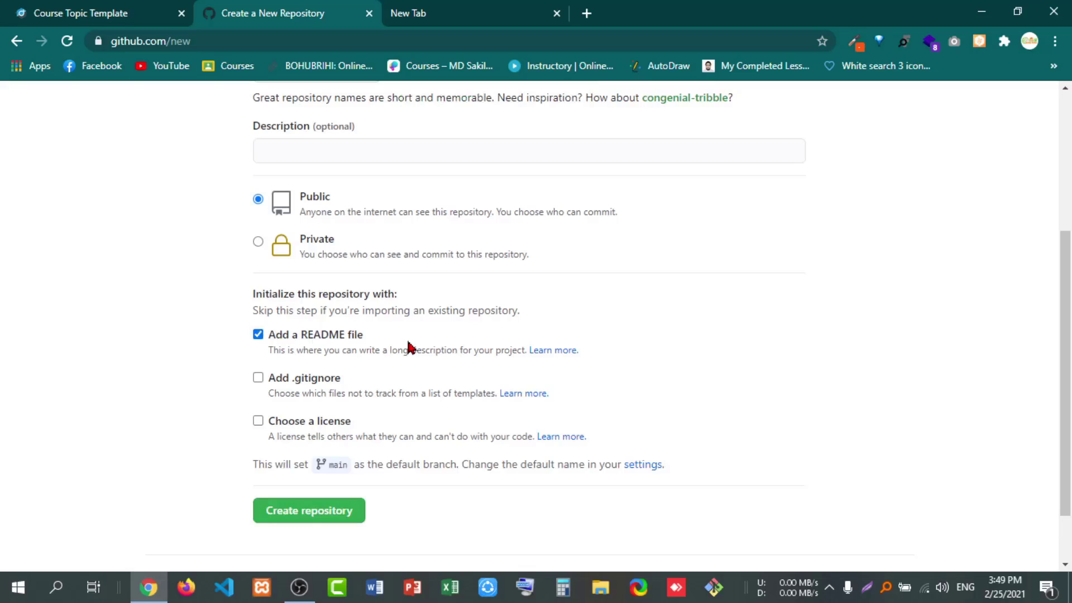
pyautogui.scroll(-1, 409, 347)
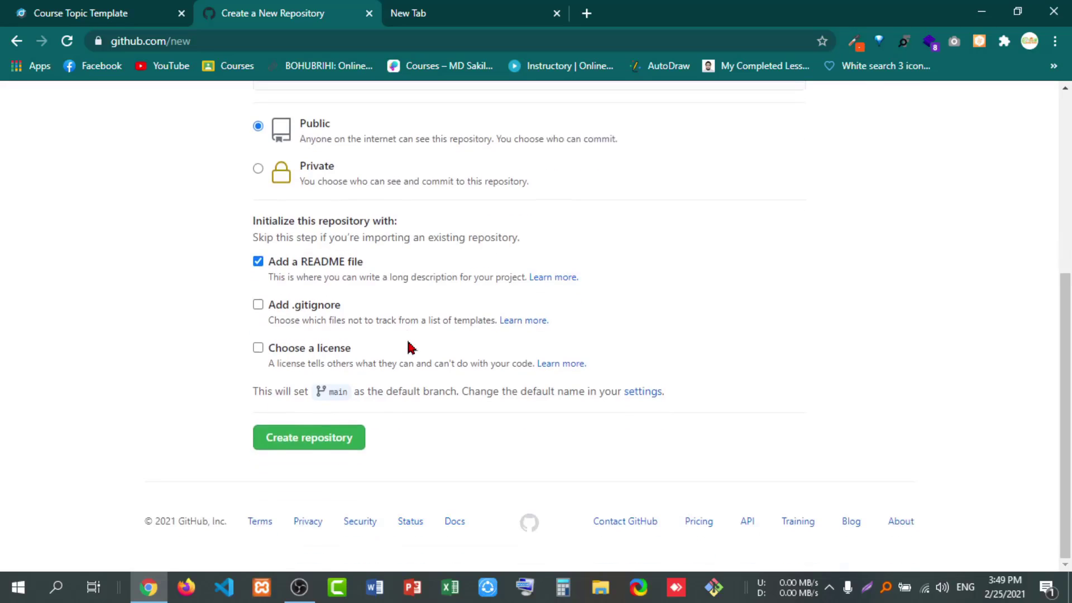
pyautogui.click(313, 444)
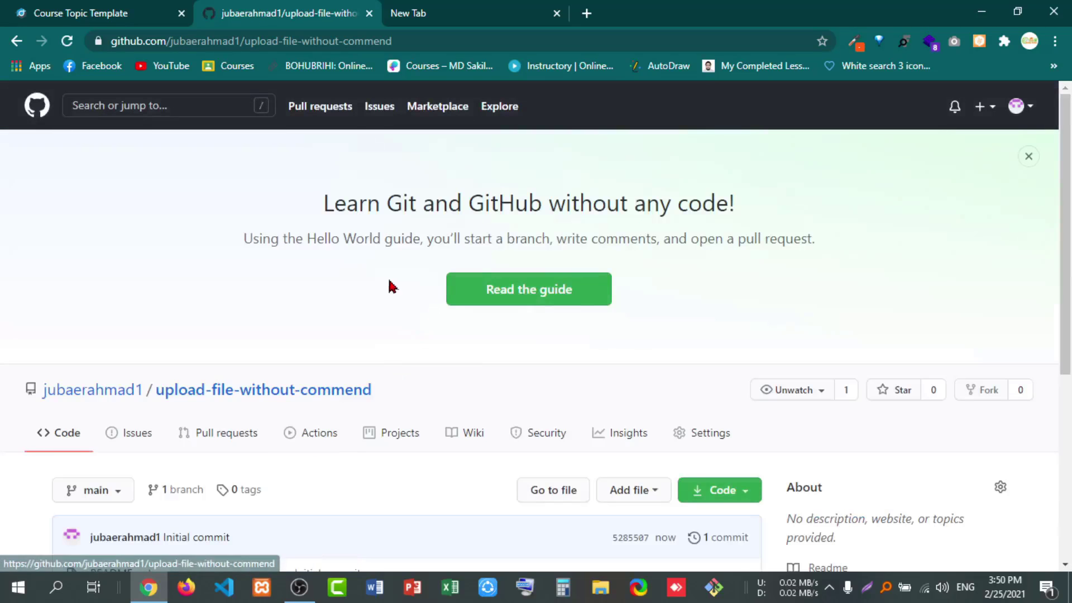
# Look over the new repository's page, including its owner, name, file list and README.
pyautogui.scroll(-3, 389, 287)
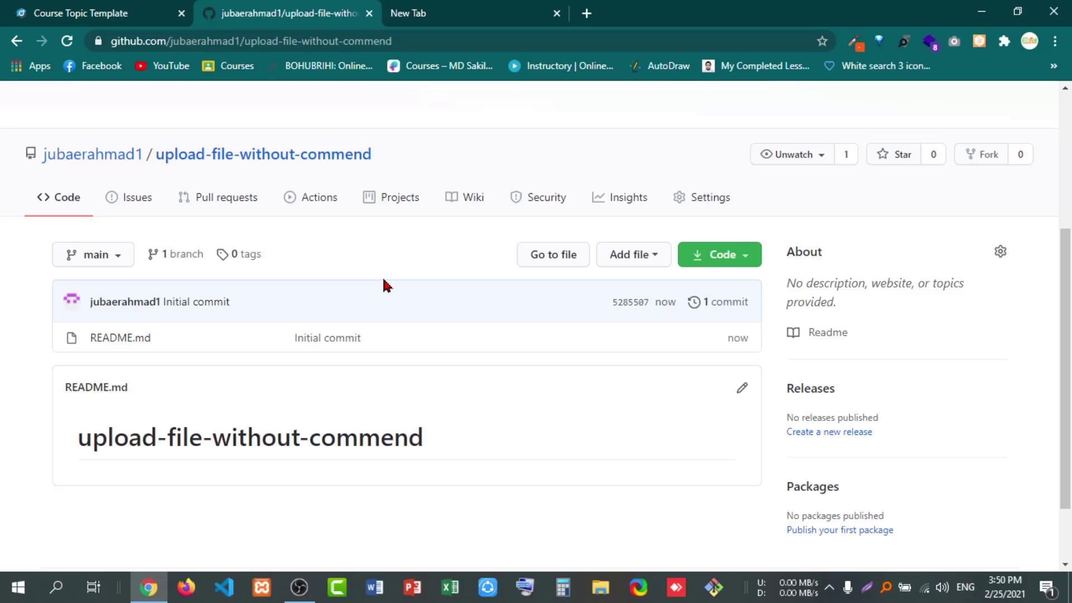
pyautogui.scroll(3, 386, 286)
pyautogui.scroll(-3, 386, 285)
pyautogui.scroll(3, 386, 286)
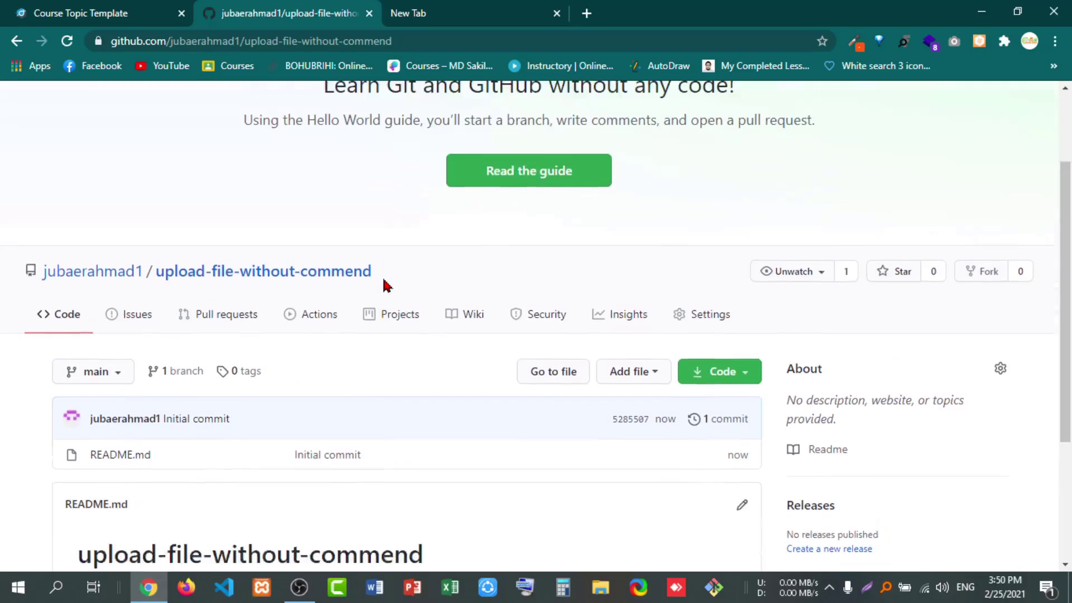
pyautogui.scroll(-2, 386, 285)
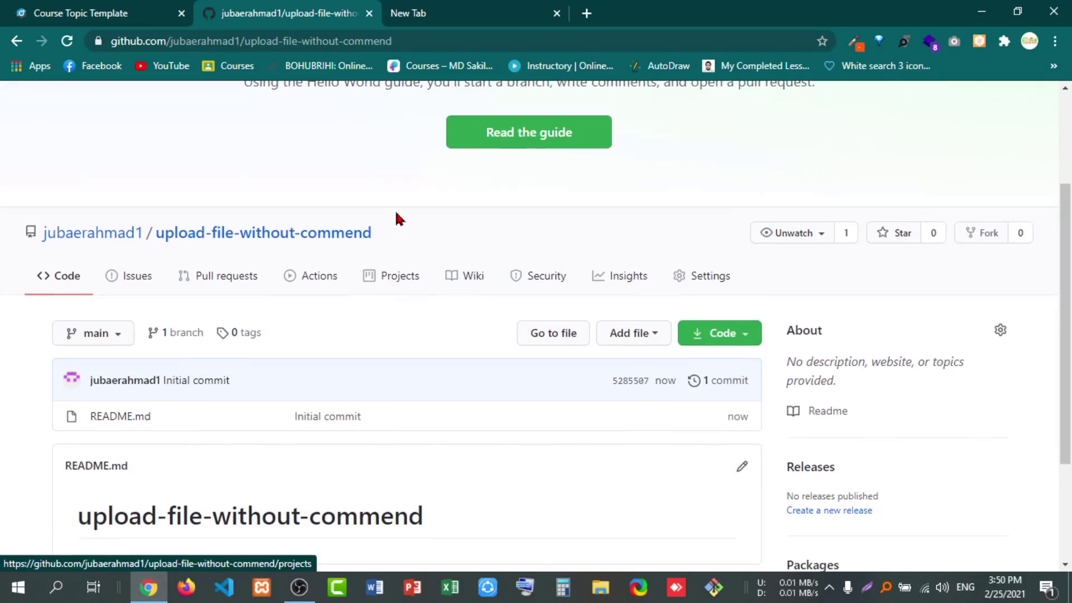
pyautogui.scroll(3, 397, 216)
pyautogui.scroll(-3, 355, 235)
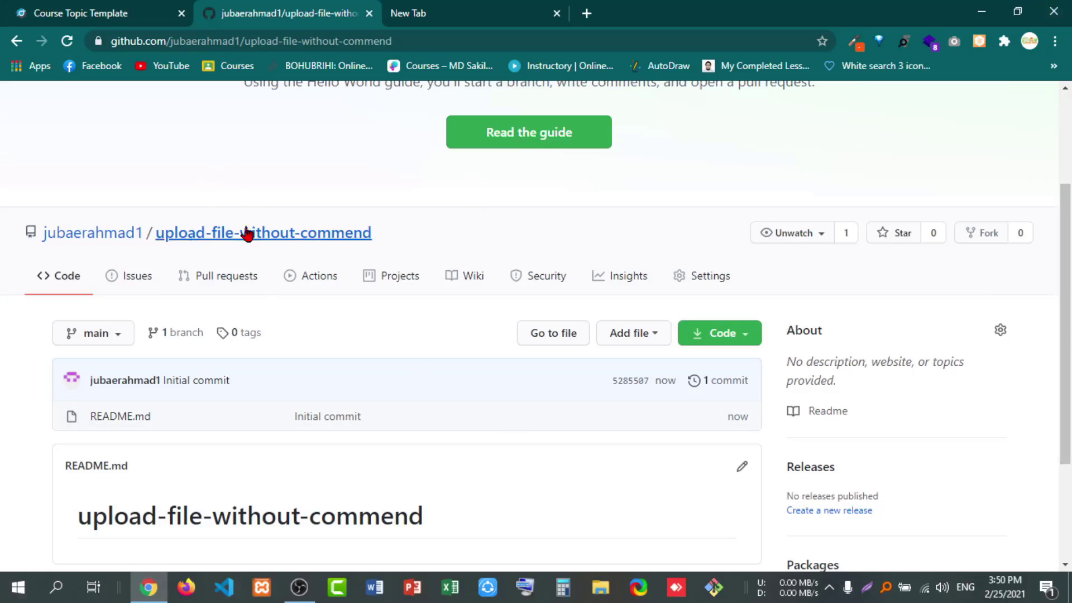
pyautogui.scroll(1, 337, 203)
pyautogui.scroll(-3, 339, 205)
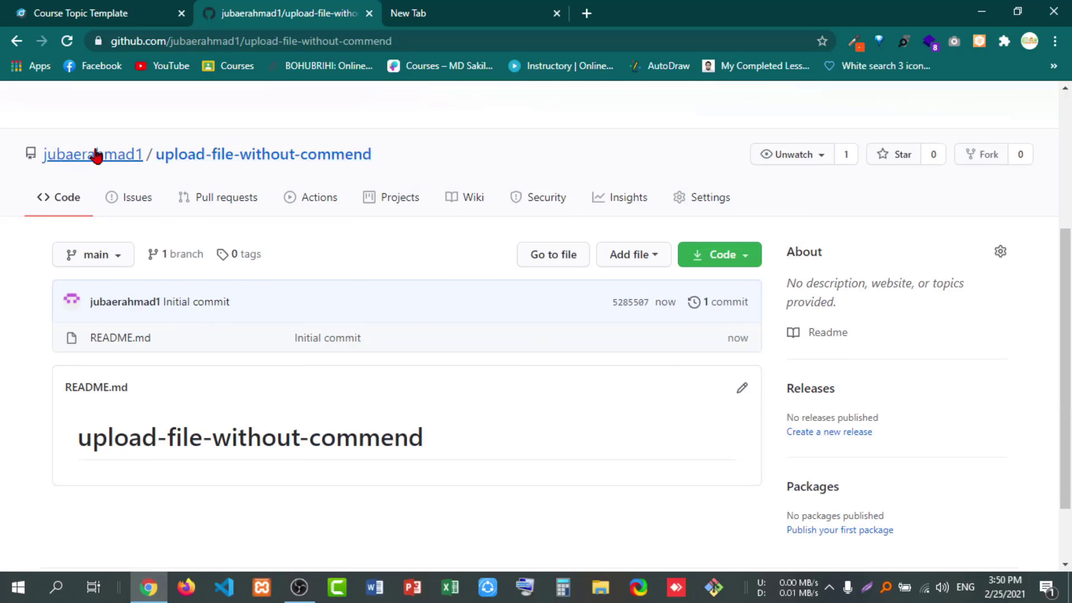
# Open the repository's page for uploading files and browse the computer for files to add.
pyautogui.moveTo(106, 160)
pyautogui.click(660, 260)
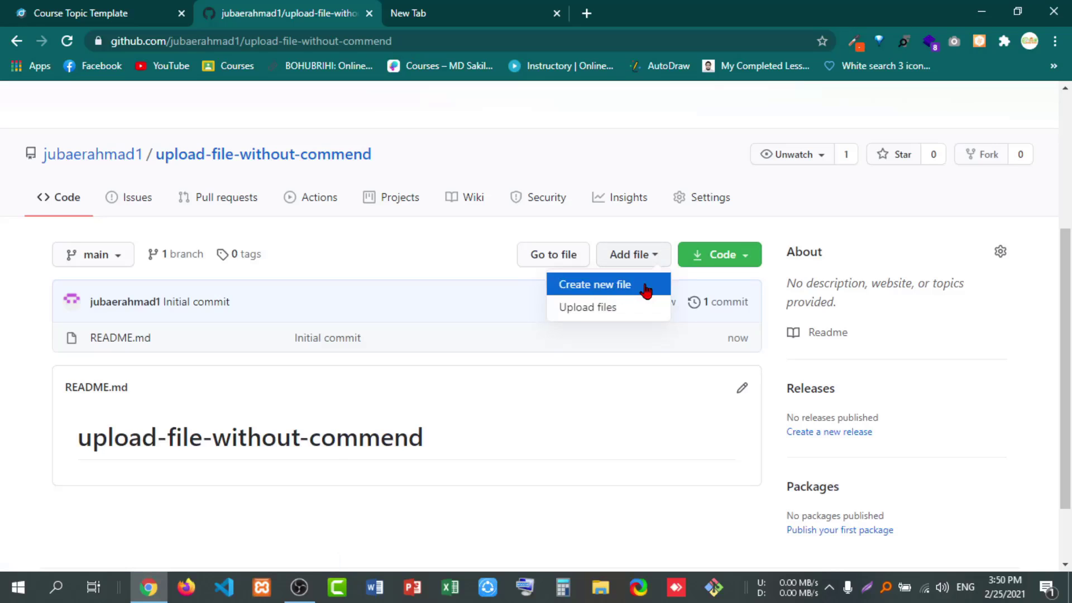
pyautogui.click(605, 315)
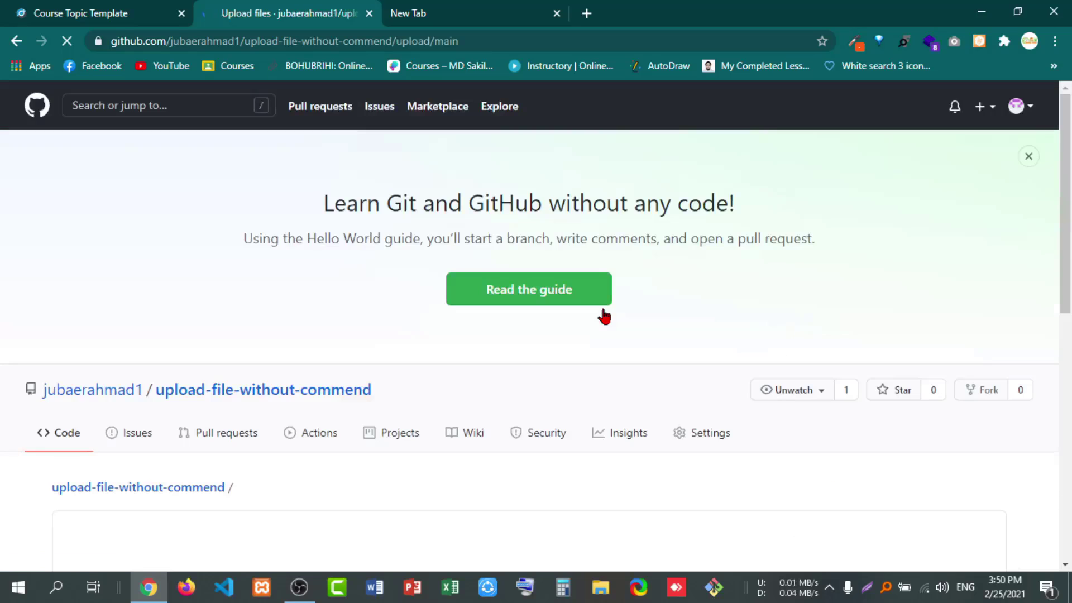
pyautogui.scroll(-3, 413, 270)
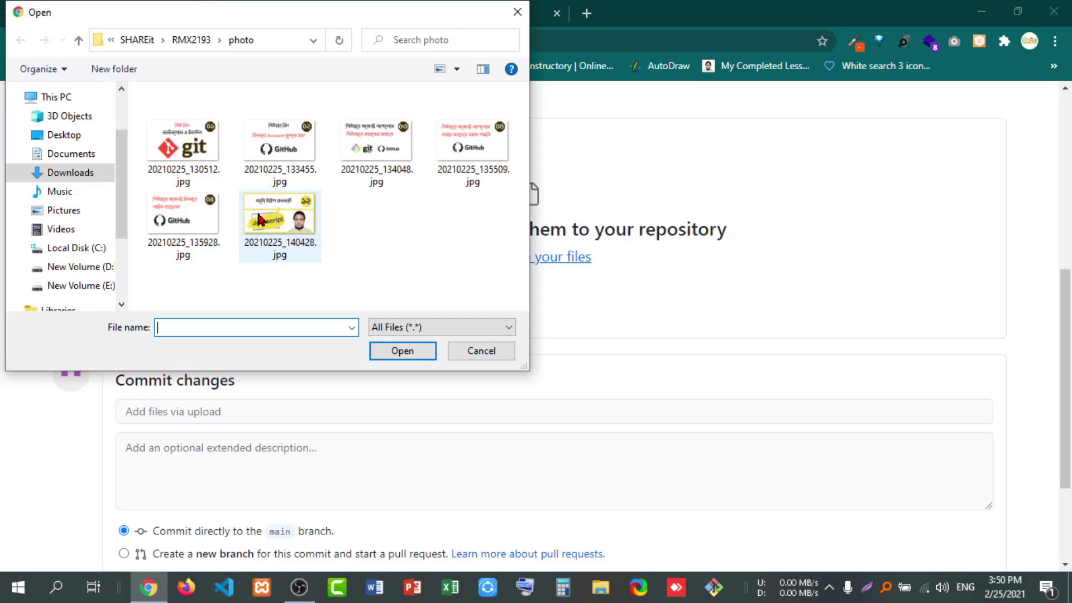
# Add cal.js and index.html from the Project folder on the Desktop to the repository upload.
pyautogui.click(74, 137)
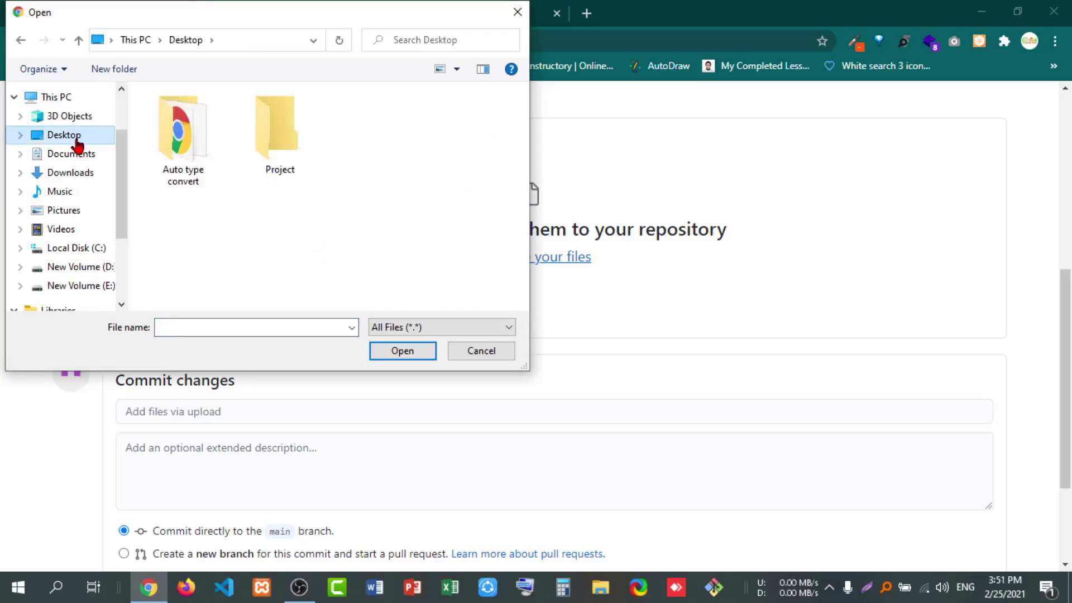
pyautogui.doubleClick(285, 143)
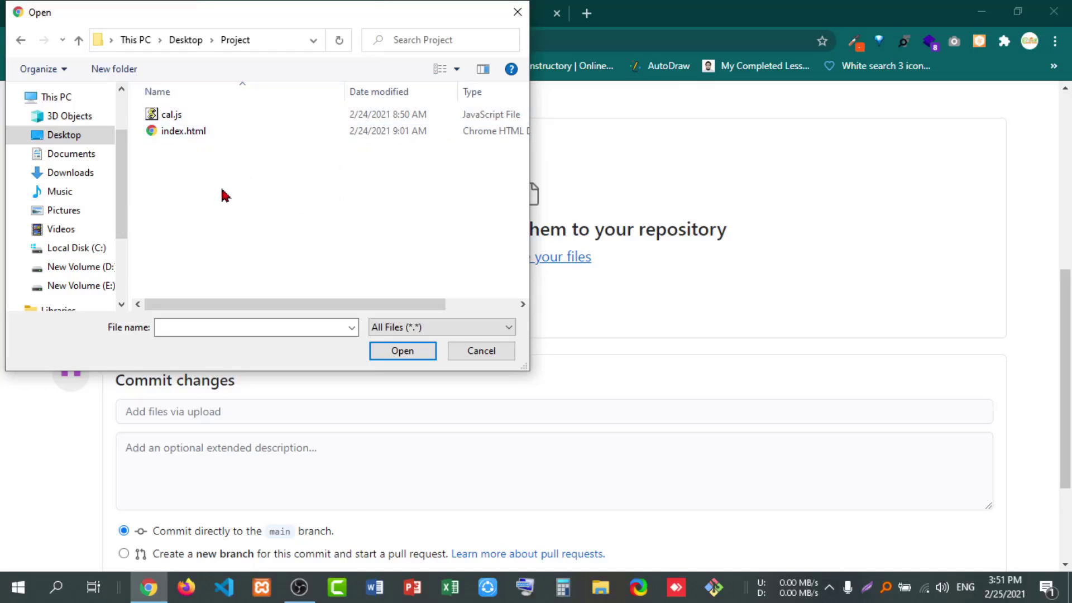
pyautogui.hotkey('ctrl', 'a')
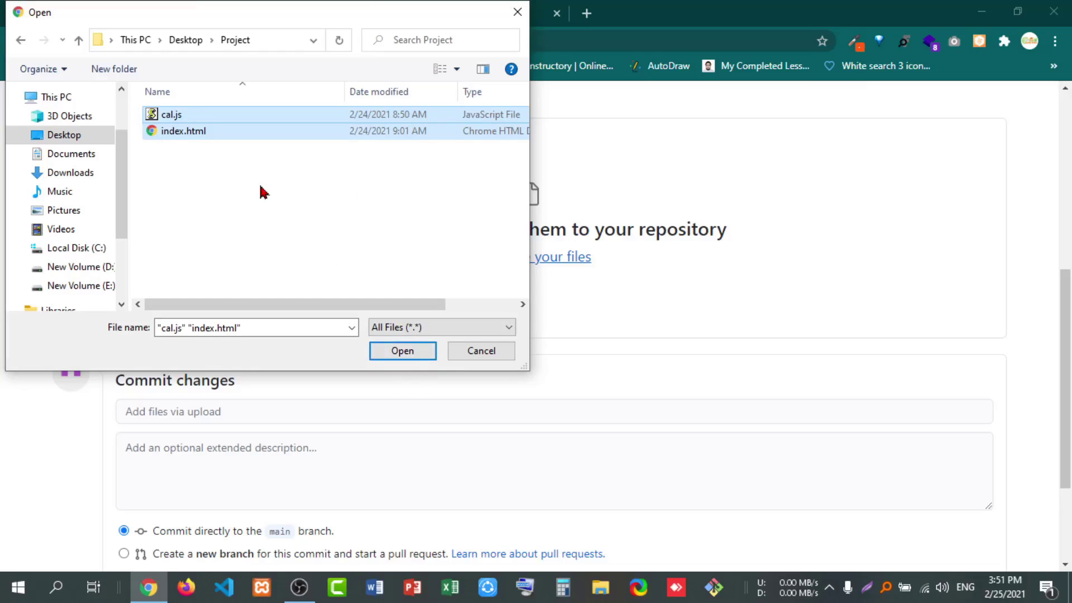
pyautogui.click(404, 352)
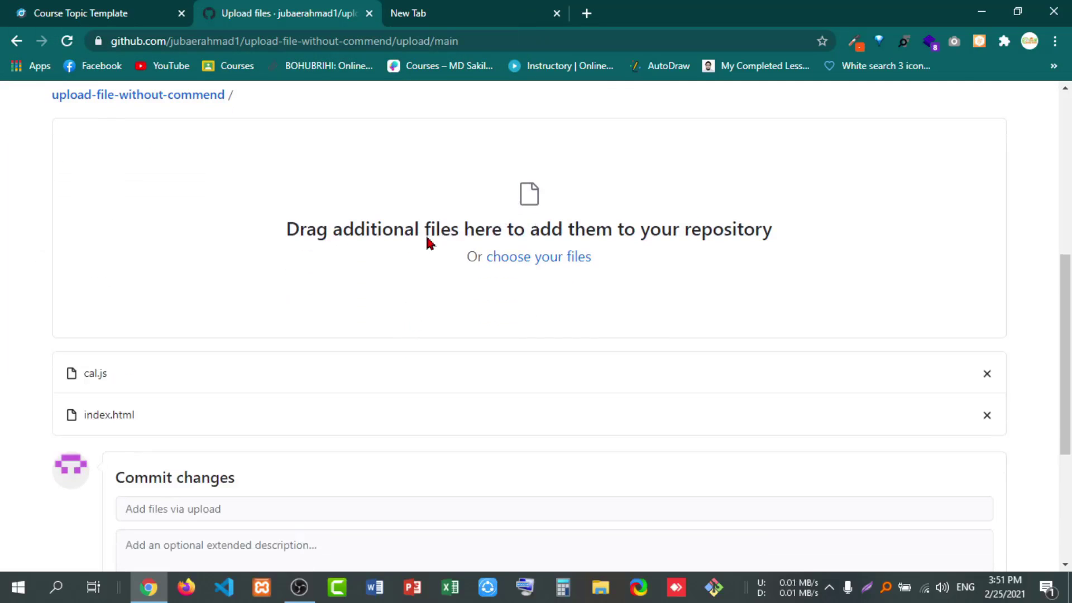
# Check the list of files queued for upload and the rest of the upload page.
pyautogui.scroll(1, 502, 268)
pyautogui.scroll(-1, 503, 268)
pyautogui.scroll(-1, 402, 258)
pyautogui.scroll(2, 402, 258)
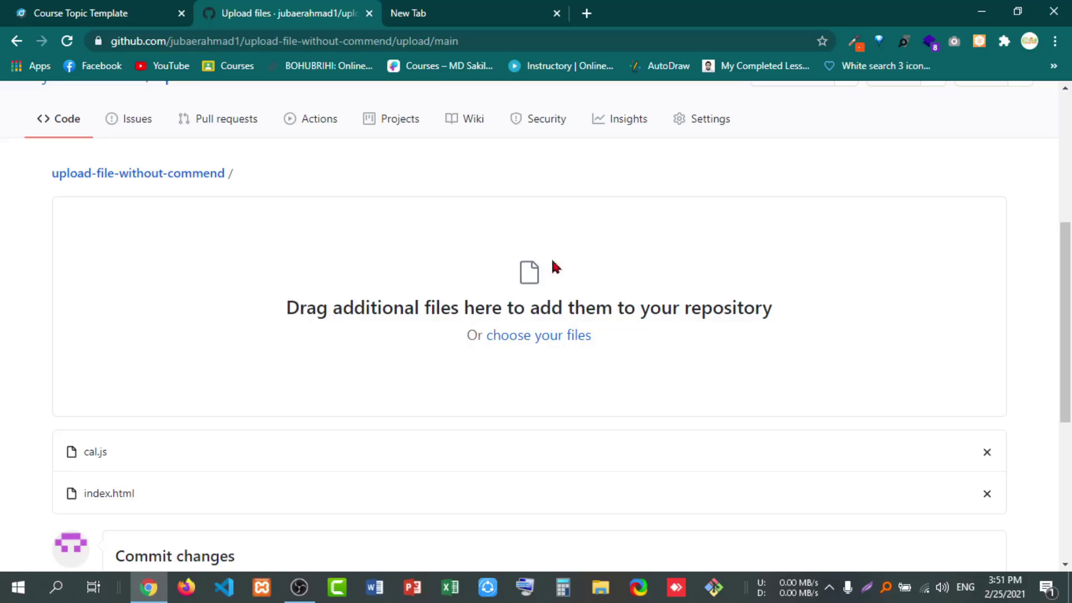
pyautogui.scroll(-1, 447, 280)
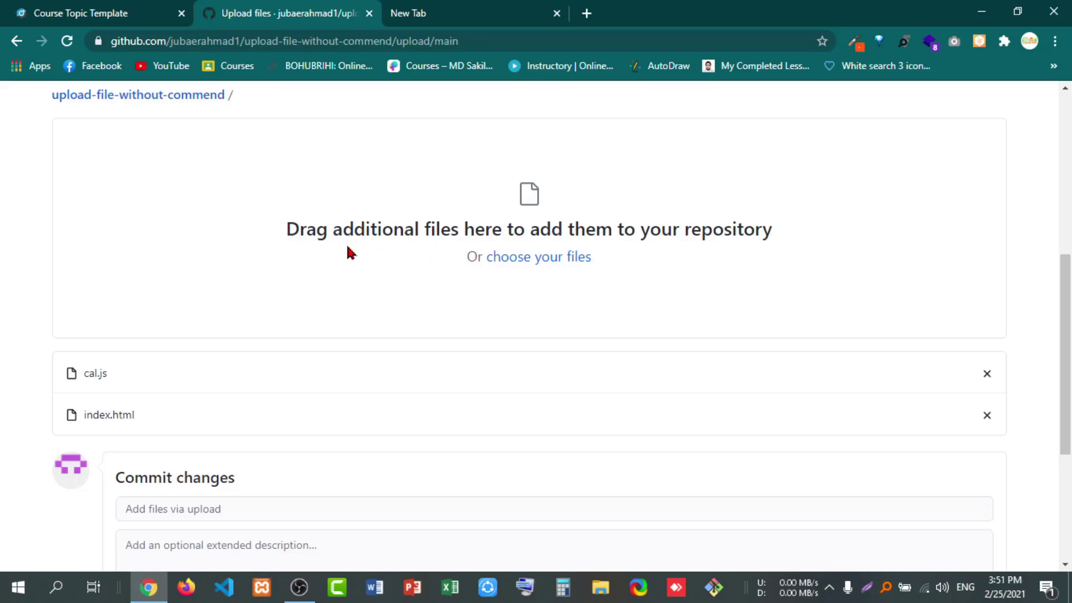
pyautogui.scroll(3, 348, 251)
pyautogui.scroll(-3, 343, 248)
pyautogui.scroll(3, 348, 250)
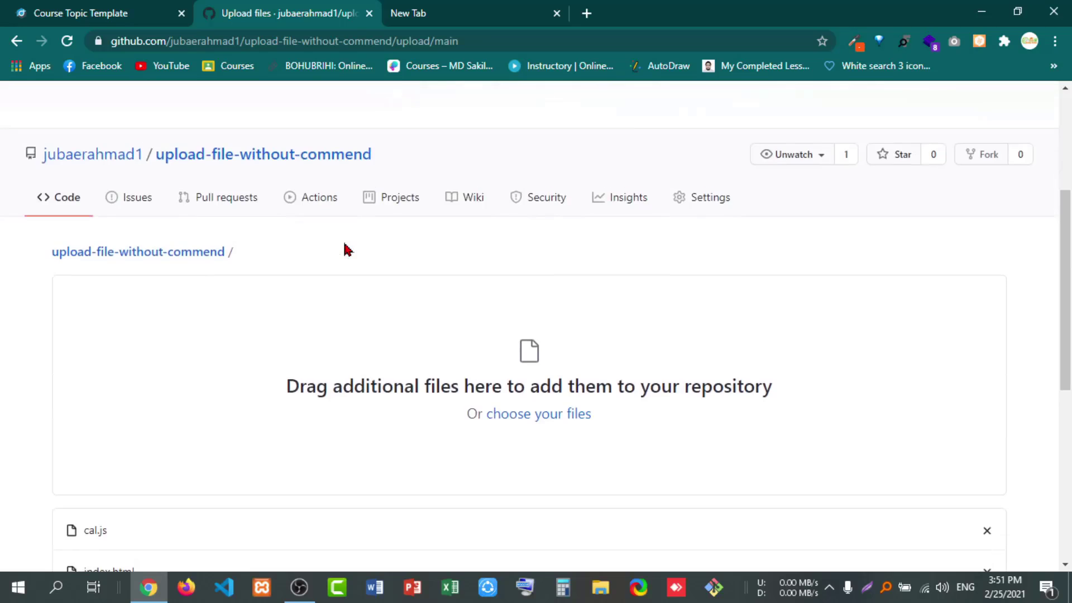
pyautogui.scroll(-1, 348, 250)
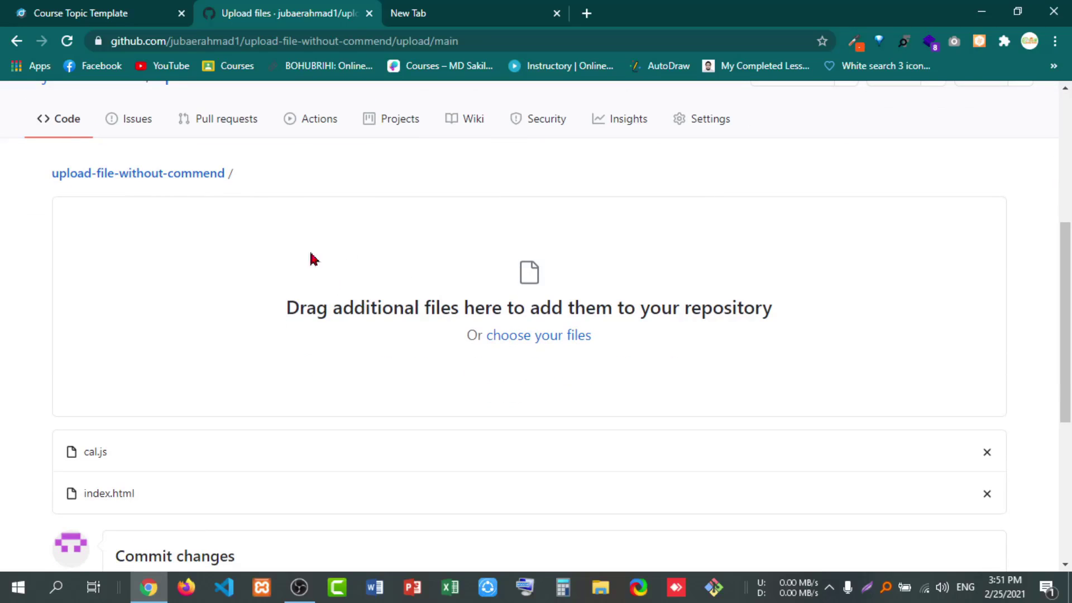
# Commit the two queued files directly to the main branch with the default commit message.
pyautogui.scroll(-3, 347, 270)
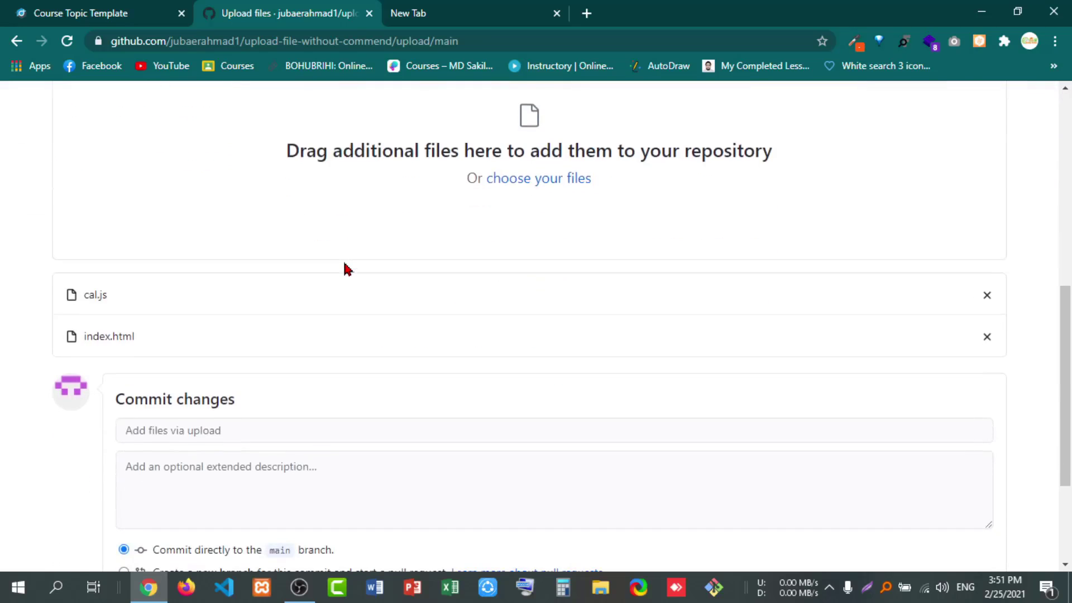
pyautogui.scroll(-3, 347, 270)
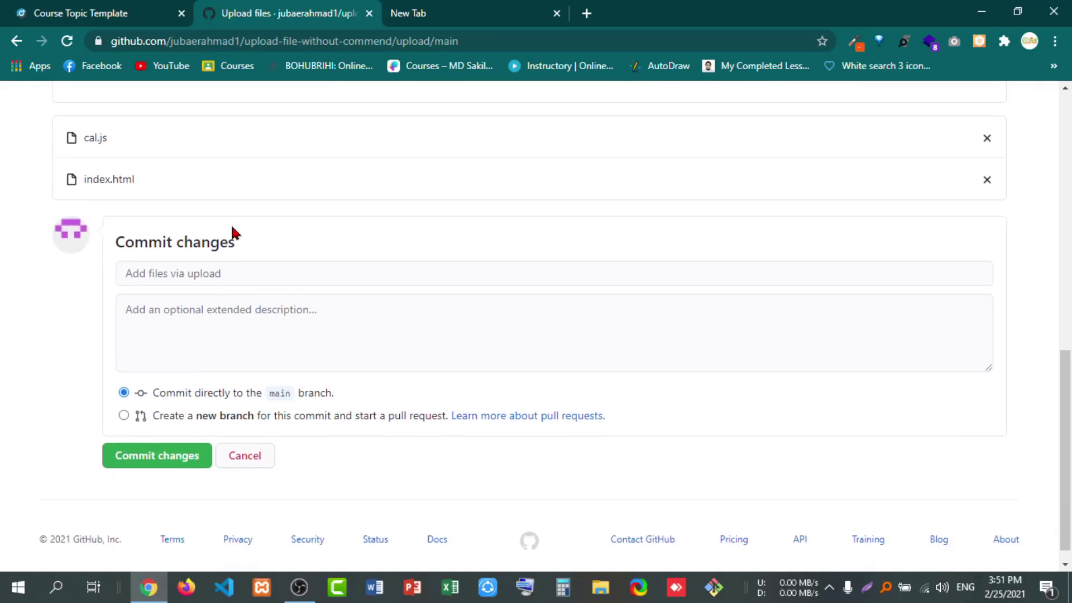
pyautogui.scroll(-1, 232, 232)
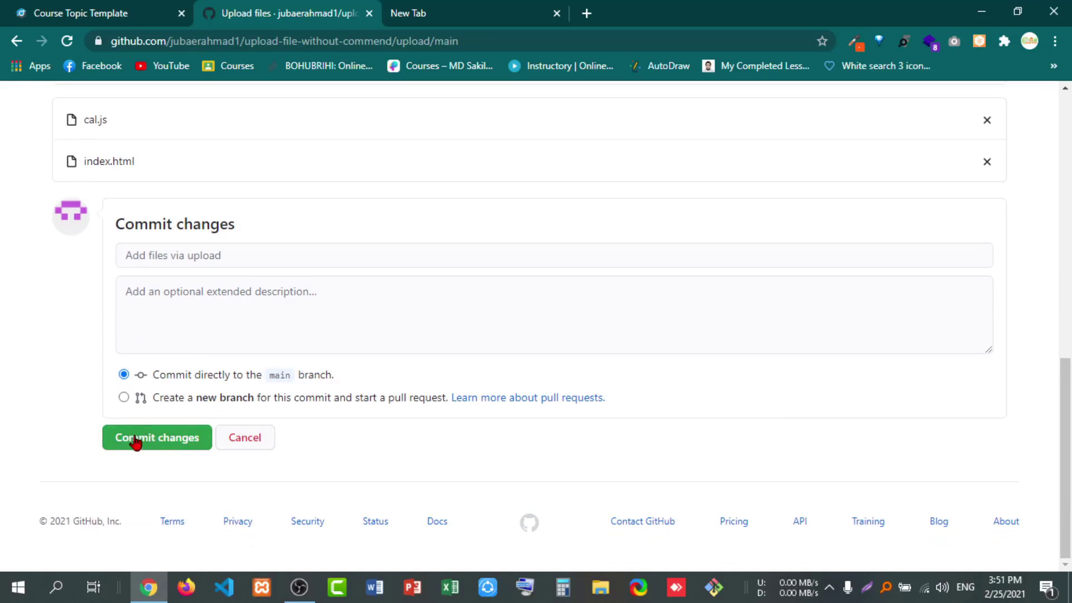
pyautogui.click(176, 443)
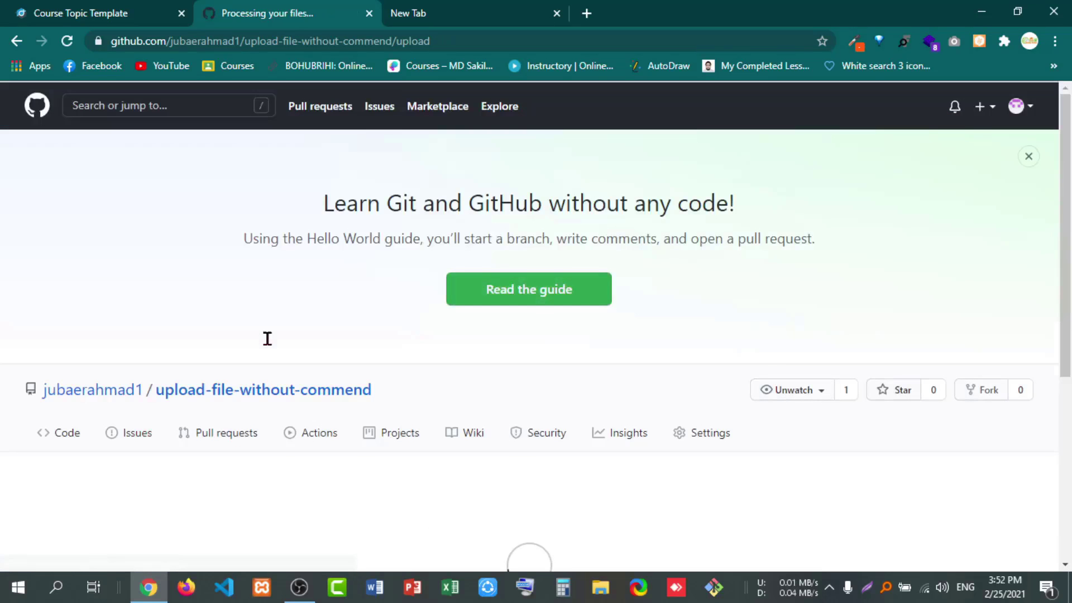
# Open the uploaded cal.js from the repository's file list, read through its code and return to the repository page.
pyautogui.scroll(-2, 352, 306)
pyautogui.scroll(-3, 354, 303)
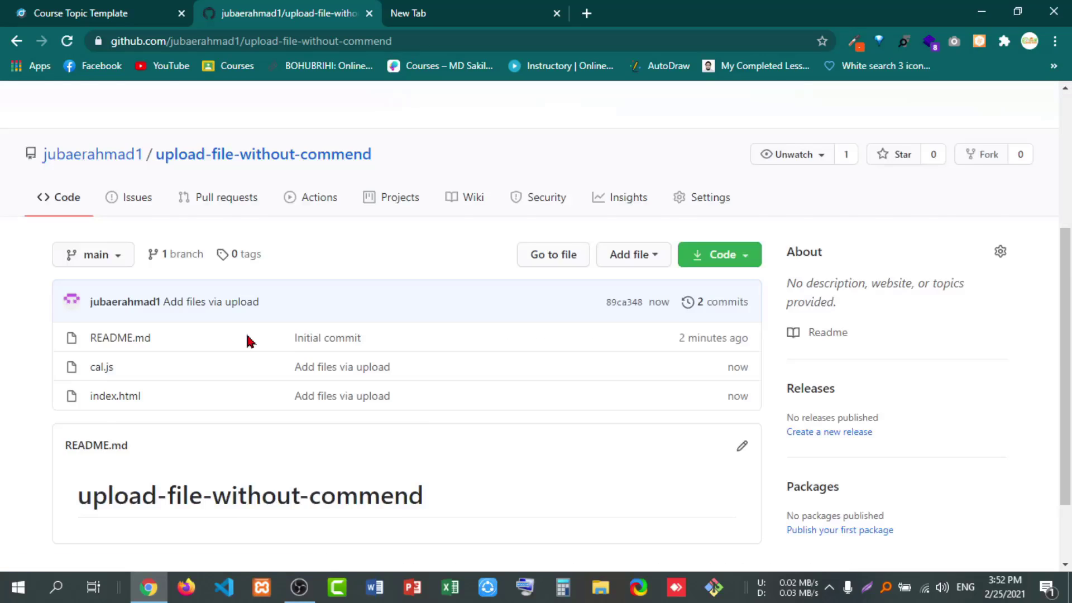
pyautogui.scroll(-2, 247, 341)
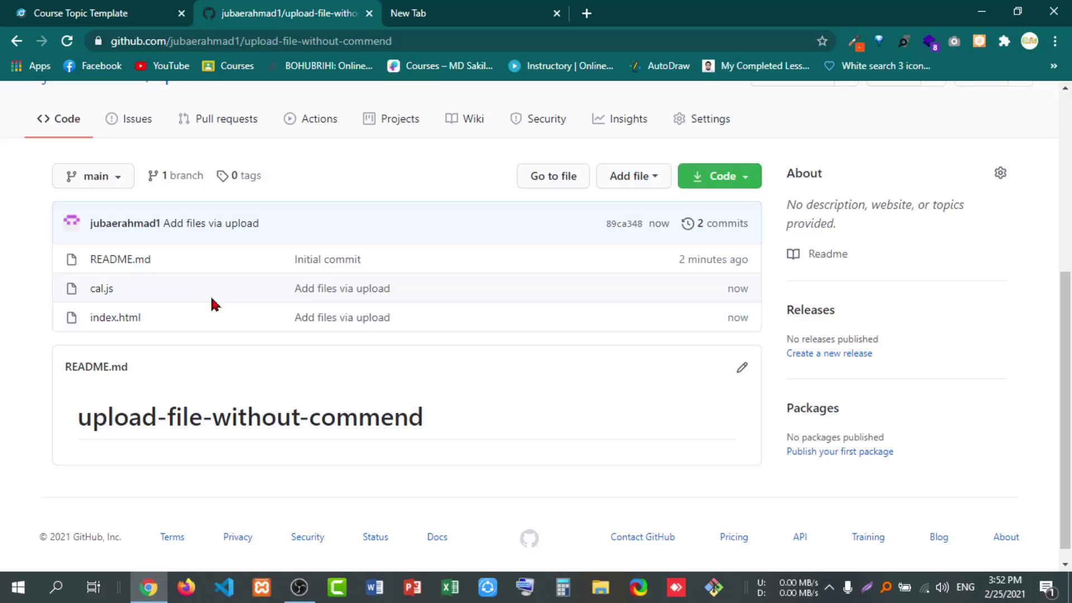
pyautogui.scroll(-1, 146, 259)
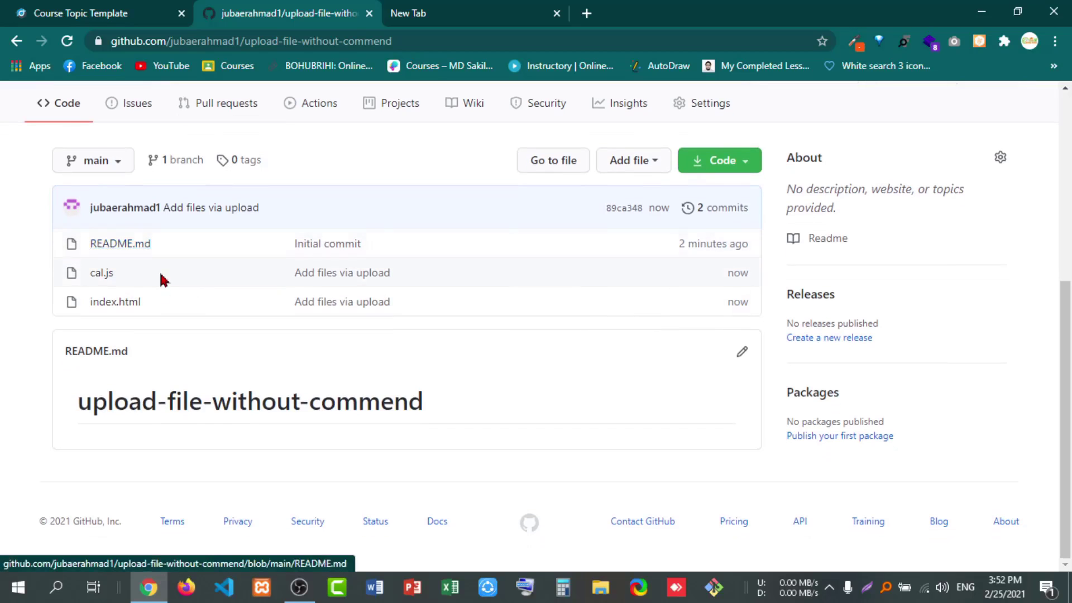
pyautogui.click(100, 272)
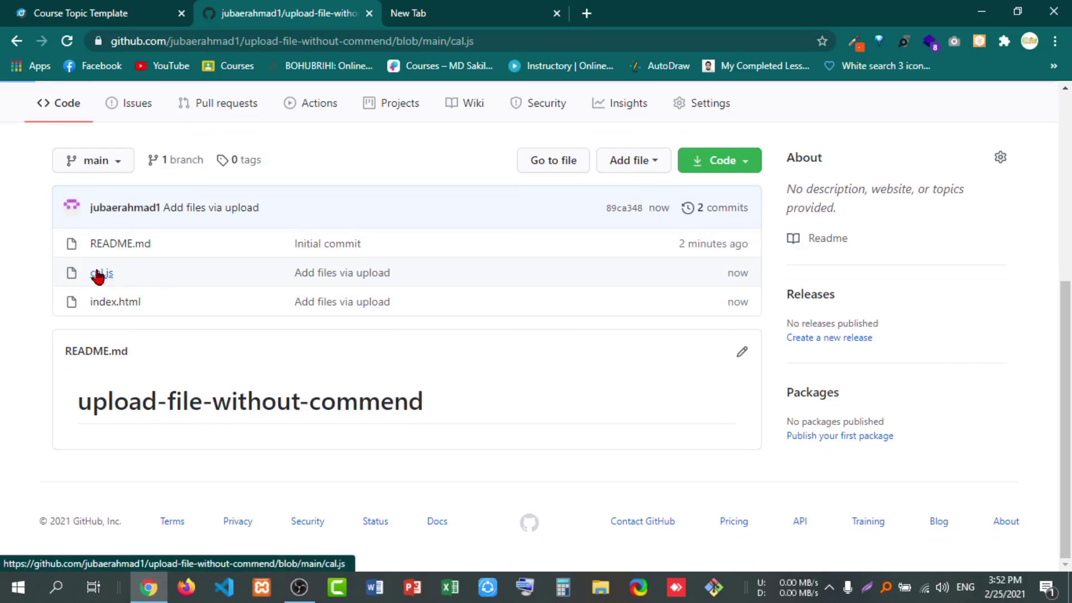
pyautogui.scroll(-14, 333, 268)
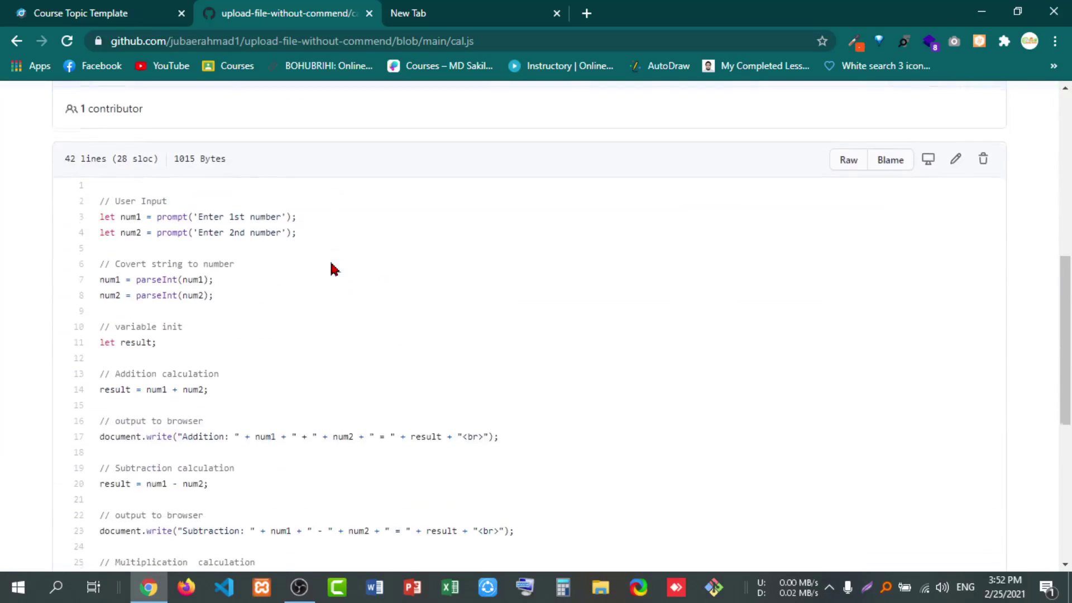
pyautogui.scroll(-2, 276, 265)
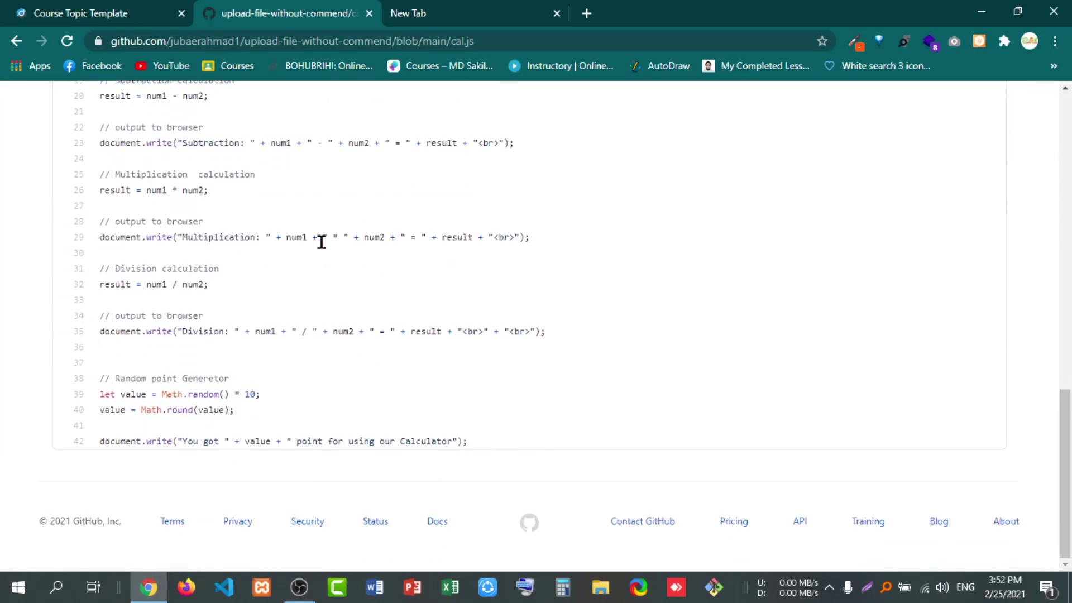
pyautogui.scroll(10, 322, 241)
pyautogui.click(9, 46)
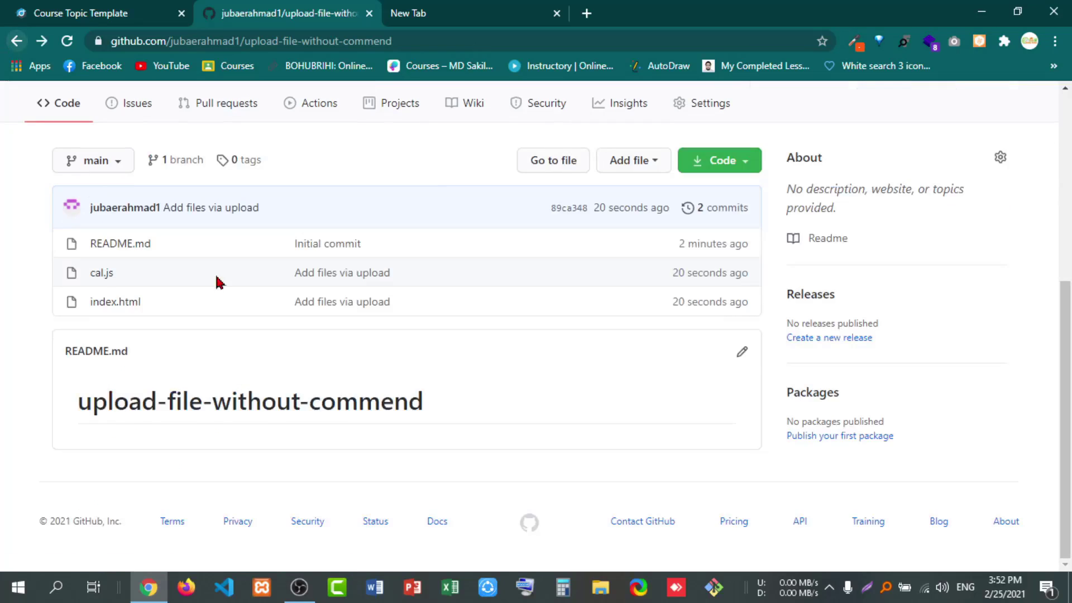
# Look over the repository page, checking the uploaded files, their commit messages and the README.
pyautogui.scroll(4, 395, 375)
pyautogui.scroll(-4, 395, 375)
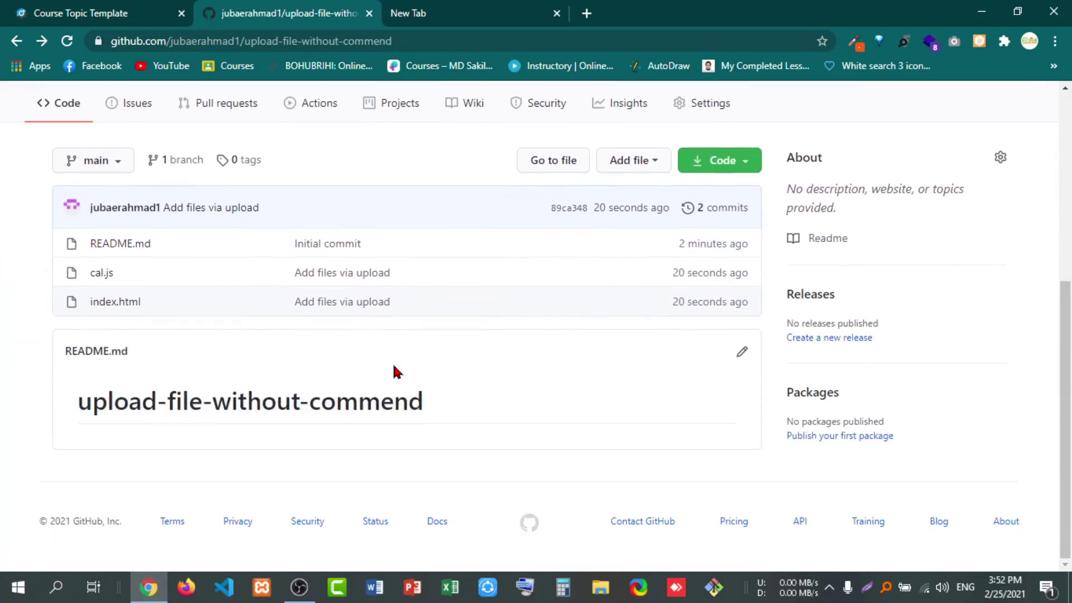
pyautogui.scroll(4, 395, 372)
pyautogui.scroll(-4, 397, 368)
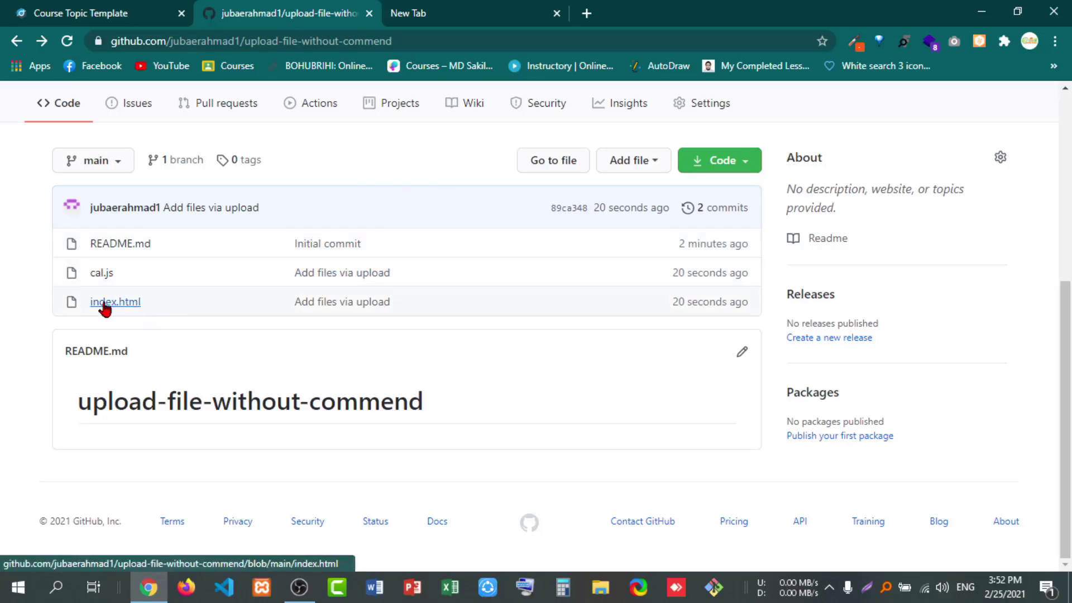
pyautogui.scroll(3, 351, 302)
pyautogui.scroll(3, 352, 301)
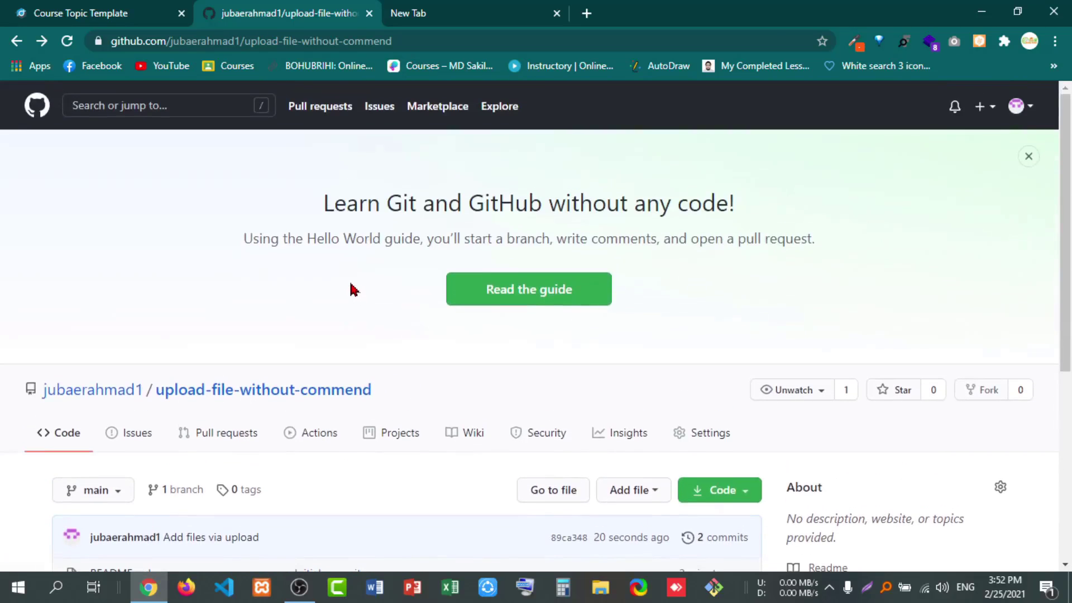
pyautogui.scroll(-6, 352, 288)
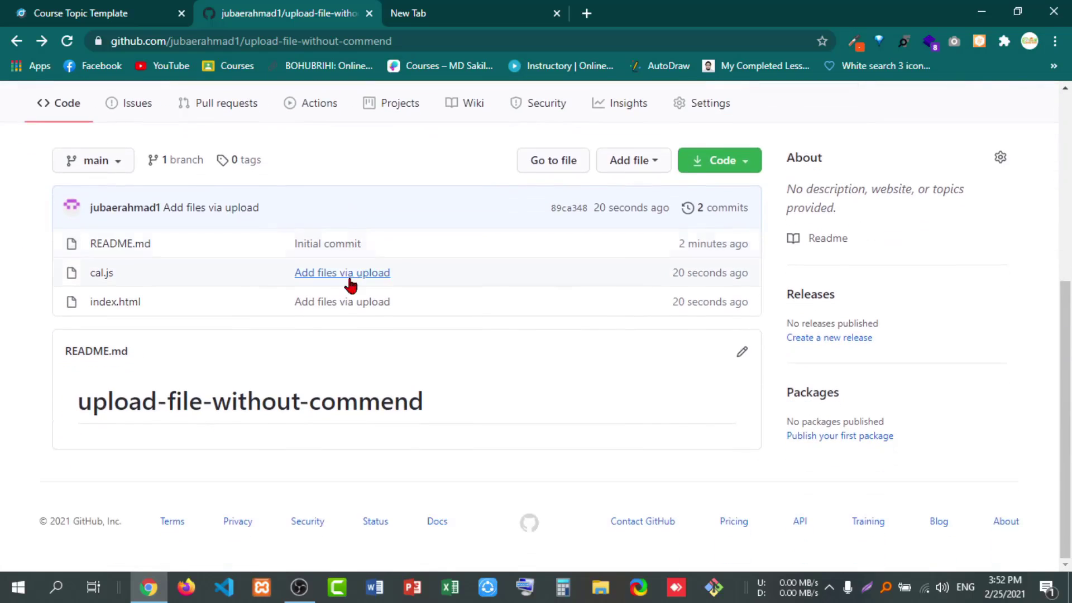
pyautogui.scroll(5, 351, 285)
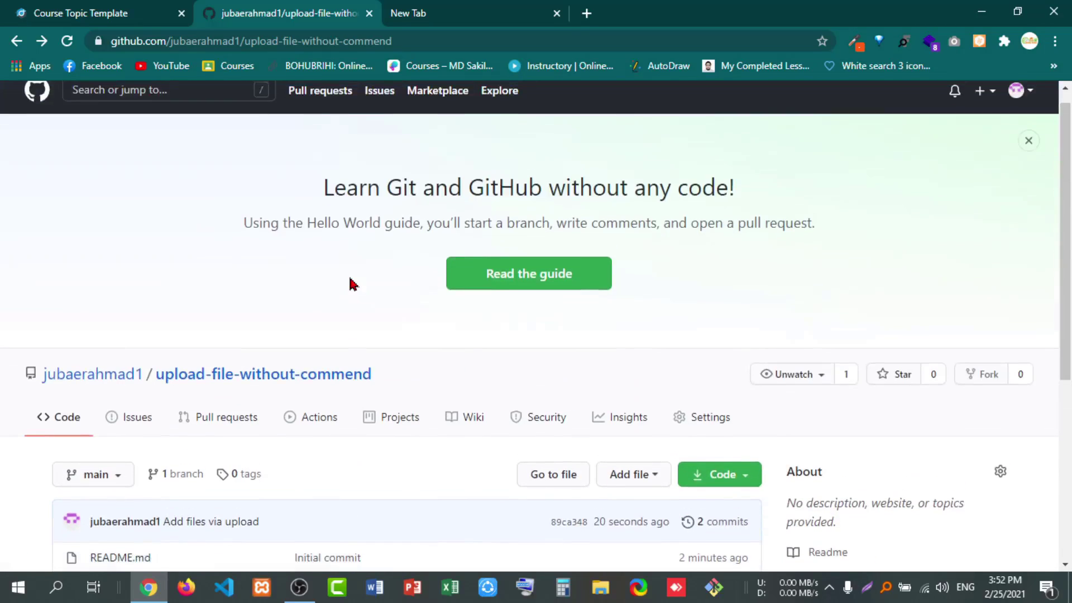